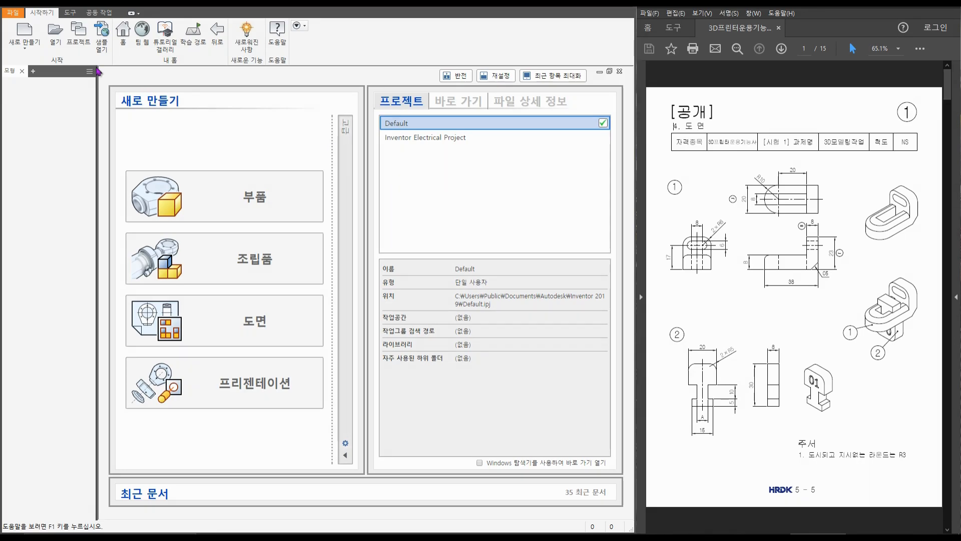
# Step: Create a new part from the Standard.ipt template and start a 2D sketch on the XZ plane
pyautogui.click(24, 31)
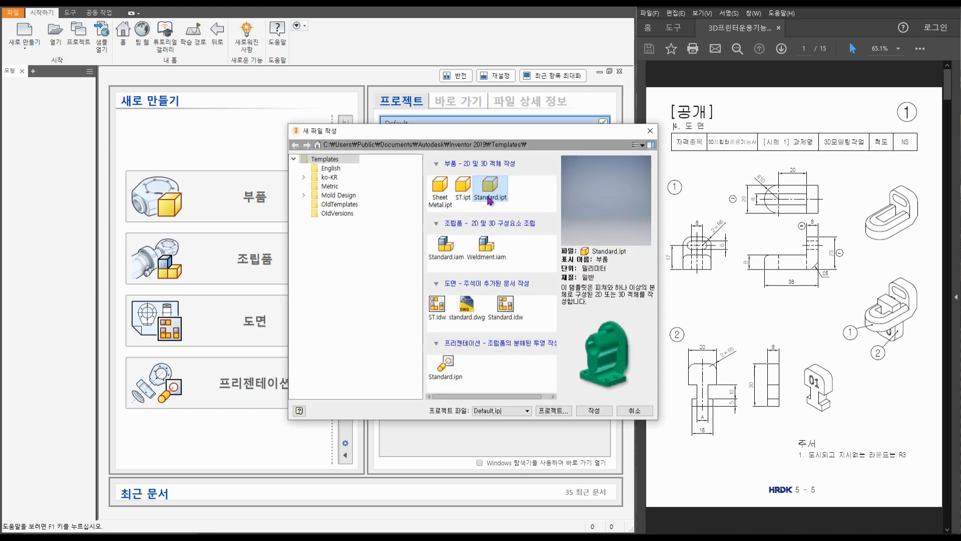
pyautogui.click(603, 411)
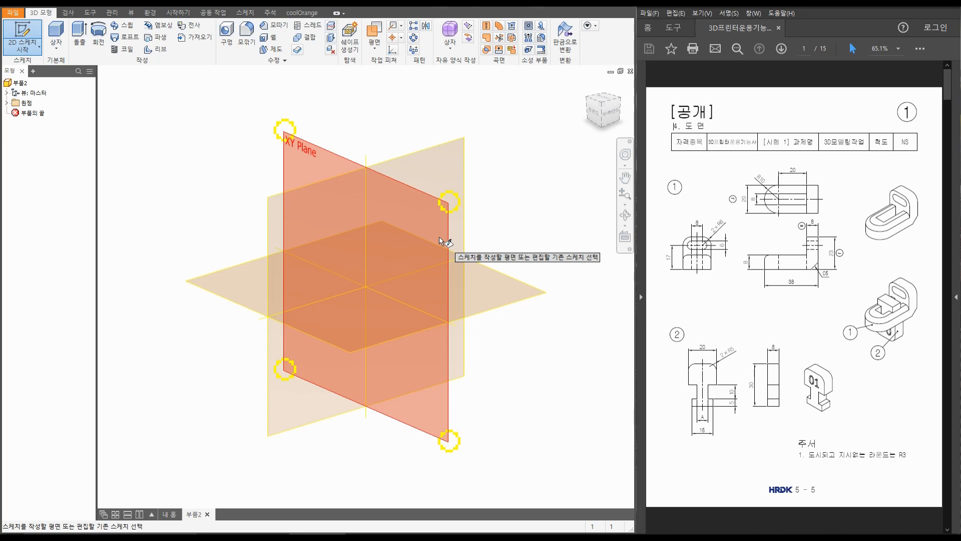
pyautogui.moveTo(440, 241)
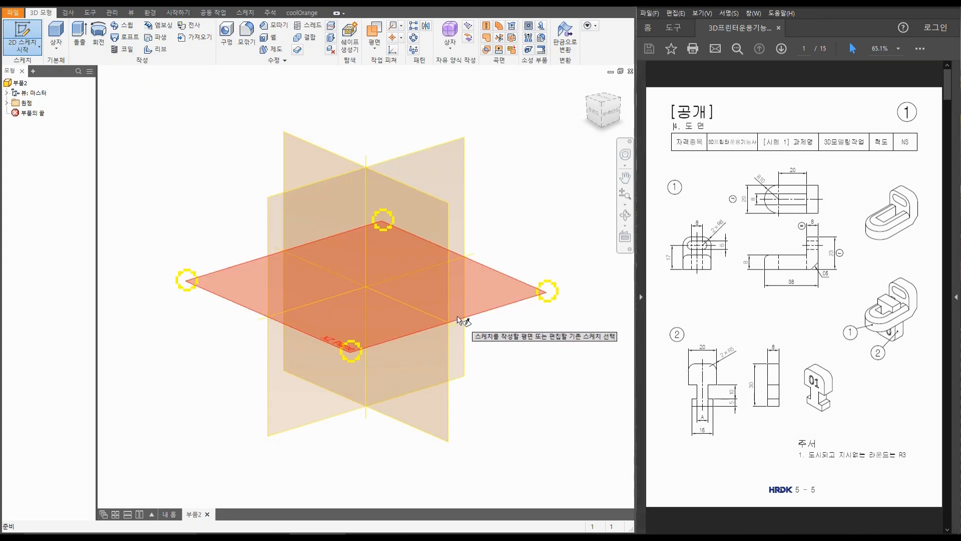
pyautogui.click(457, 319)
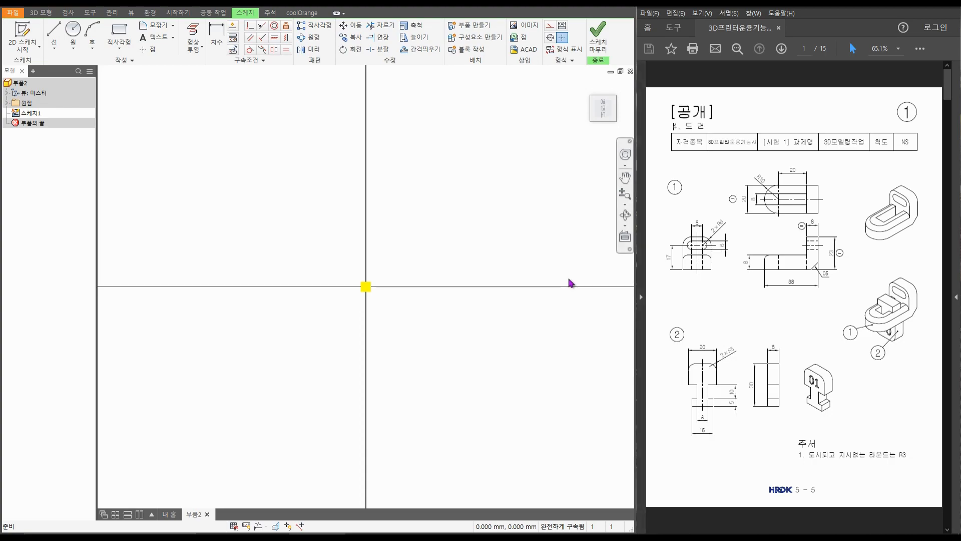
# Step: Draw a two-point center rectangle centred on the sketch origin, wider than it is tall
pyautogui.click(117, 47)
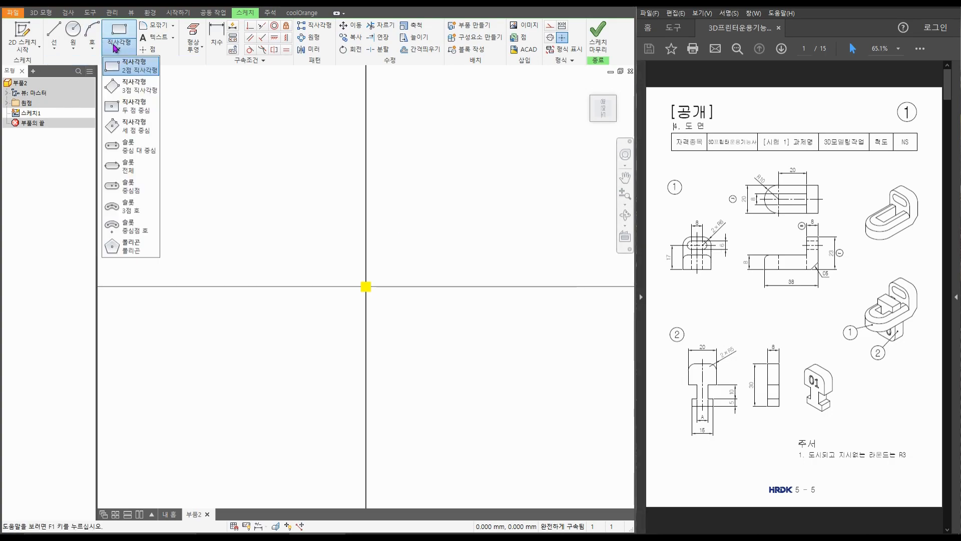
pyautogui.click(141, 113)
pyautogui.click(366, 287)
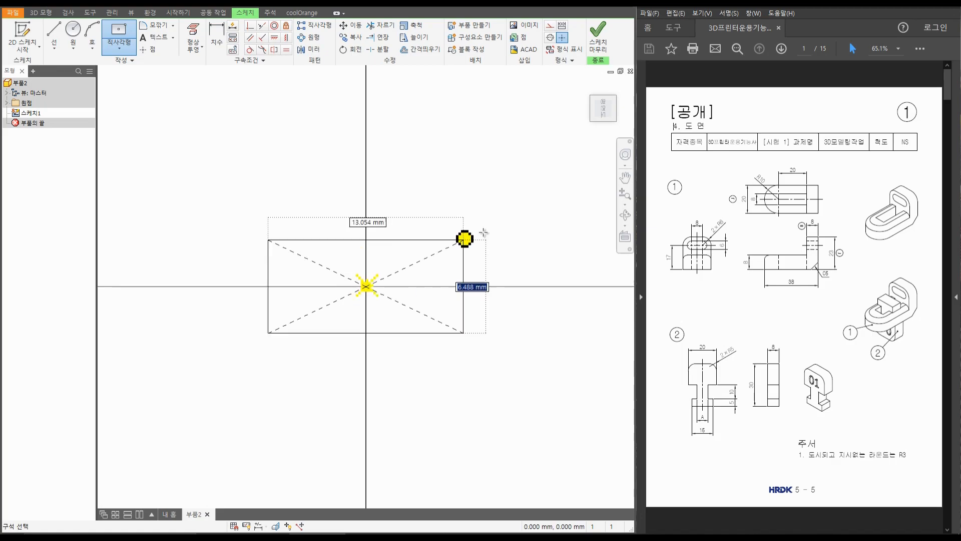
pyautogui.click(551, 187)
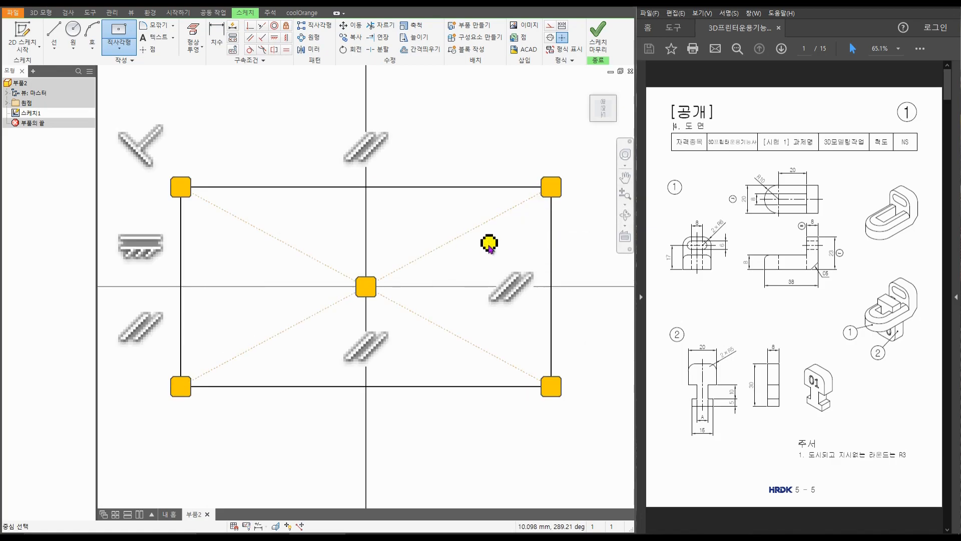
pyautogui.press('Escape')
pyautogui.scroll(-2, 493, 249)
pyautogui.scroll(3, 494, 250)
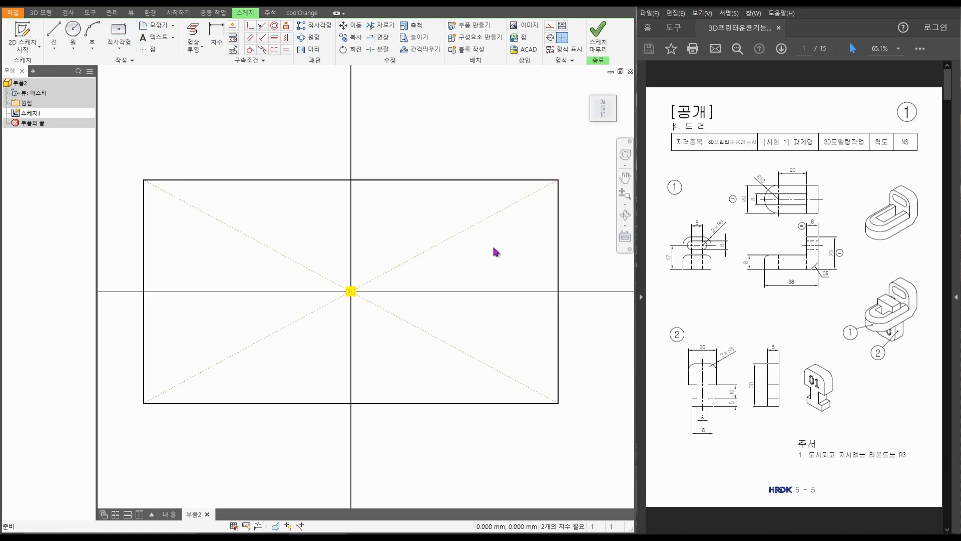
pyautogui.scroll(-3, 349, 215)
# Step: Draw a circle centred on the midpoint of the rectangle's left edge and passing through the rectangle's corners
pyautogui.click(73, 35)
pyautogui.click(279, 240)
pyautogui.click(279, 201)
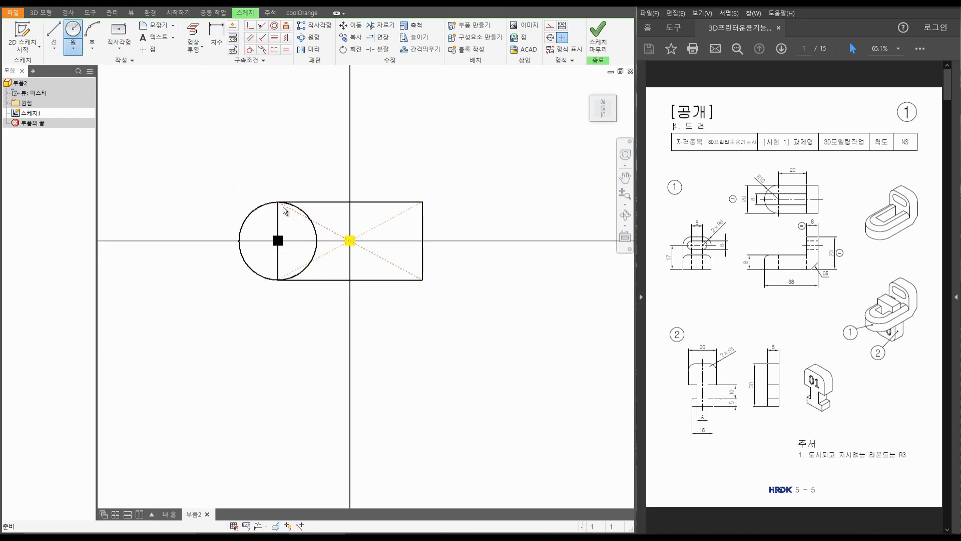
pyautogui.press('Escape')
pyautogui.moveTo(449, 239); pyautogui.dragTo(484, 244, button='middle')
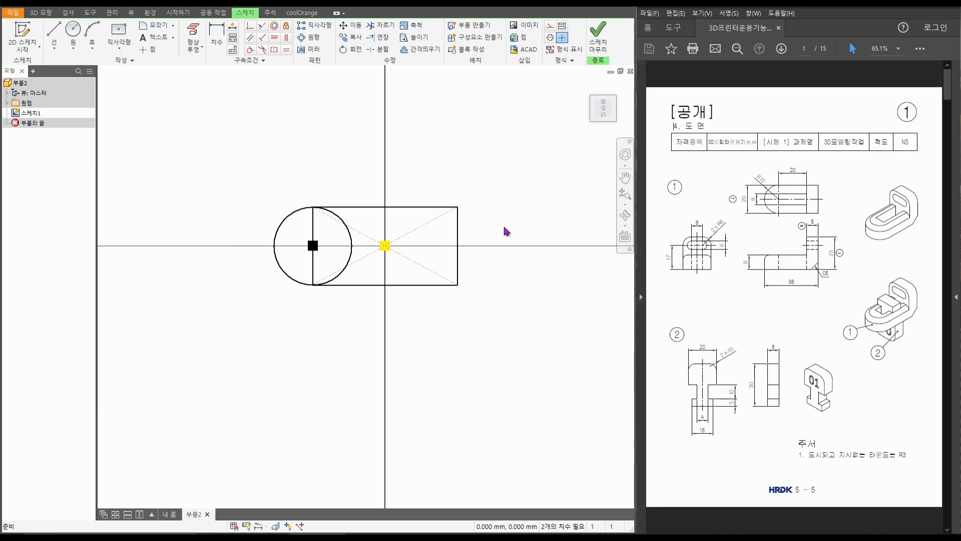
# Step: Dimension the rectangle to 20 mm wide and 20 mm high
pyautogui.click(457, 240)
pyautogui.click(313, 255)
pyautogui.click(381, 150)
pyautogui.write('20')
pyautogui.press('Return')
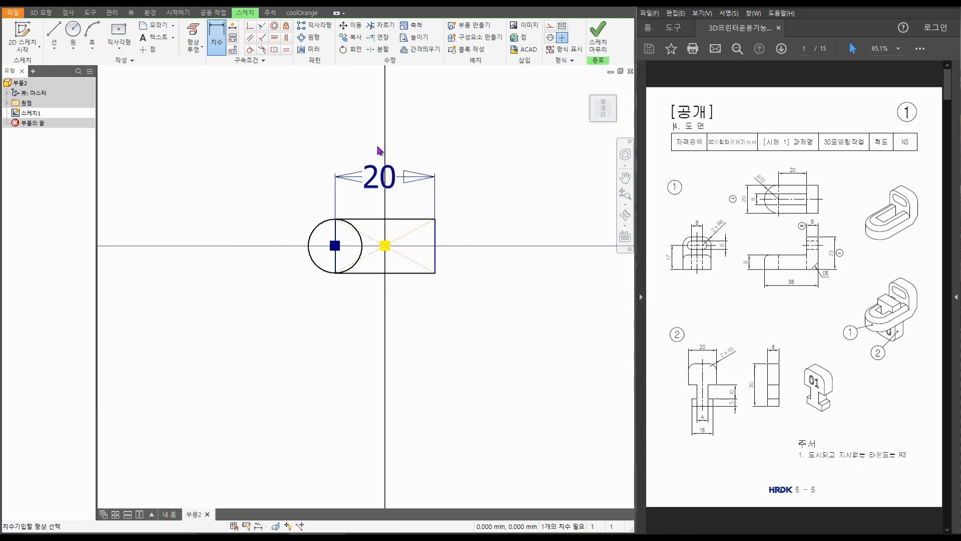
pyautogui.click(338, 258)
pyautogui.click(238, 246)
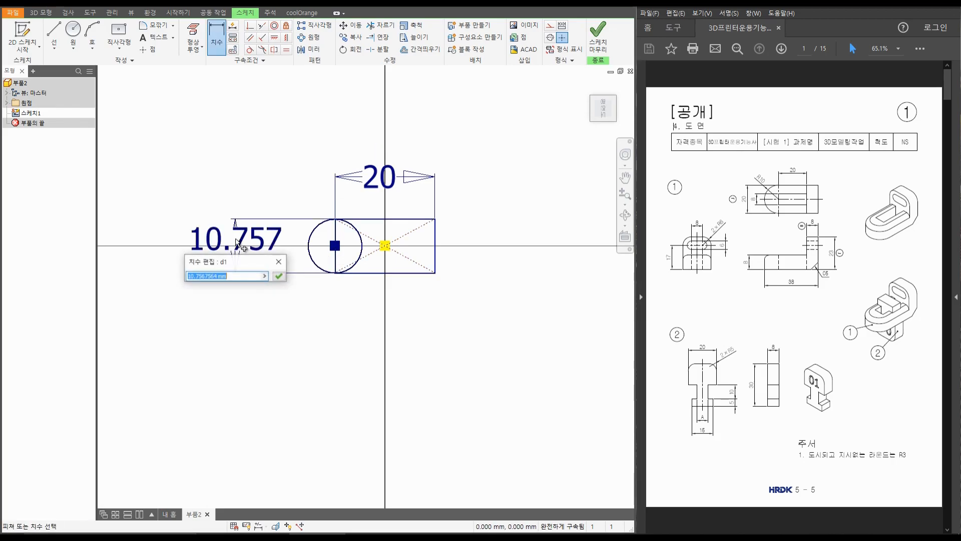
pyautogui.press('Return')
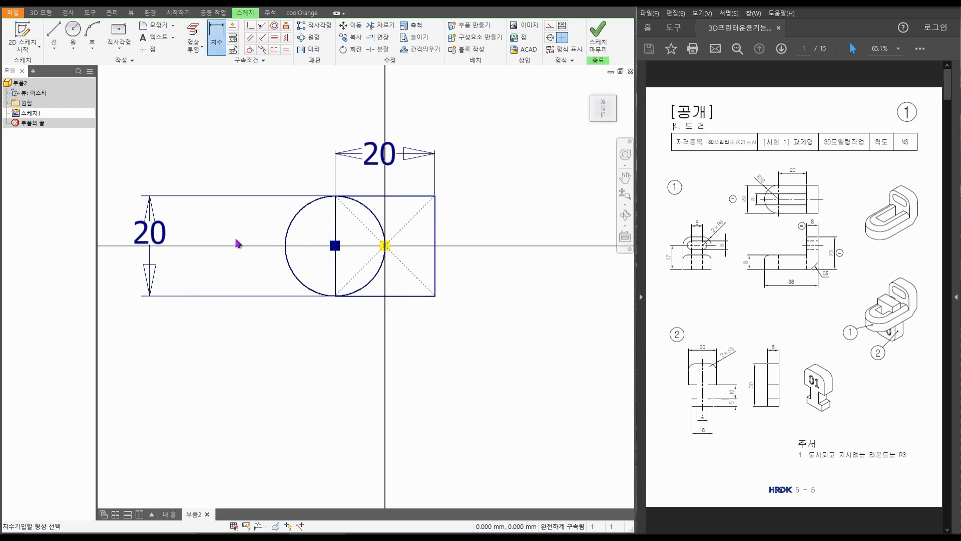
pyautogui.press('Escape')
pyautogui.scroll(3, 353, 271)
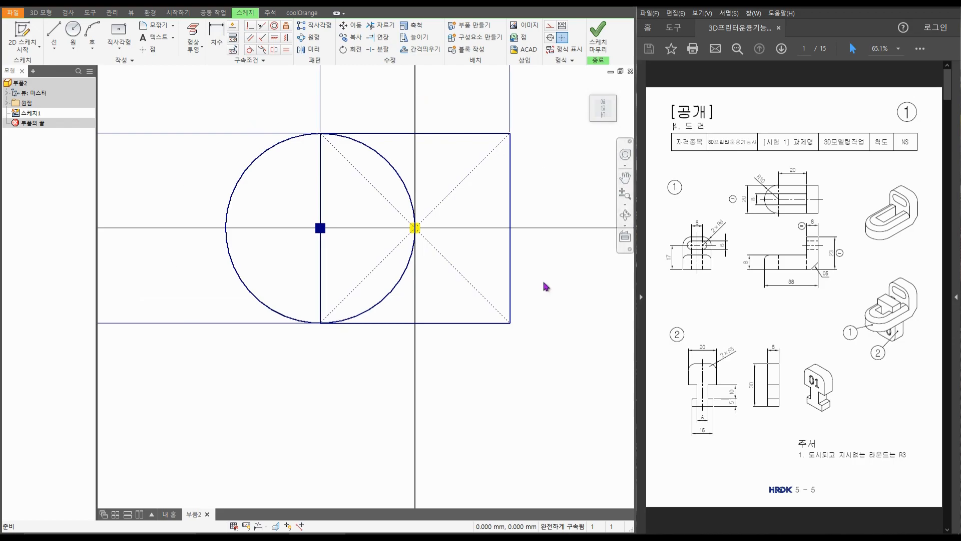
pyautogui.scroll(-2, 530, 295)
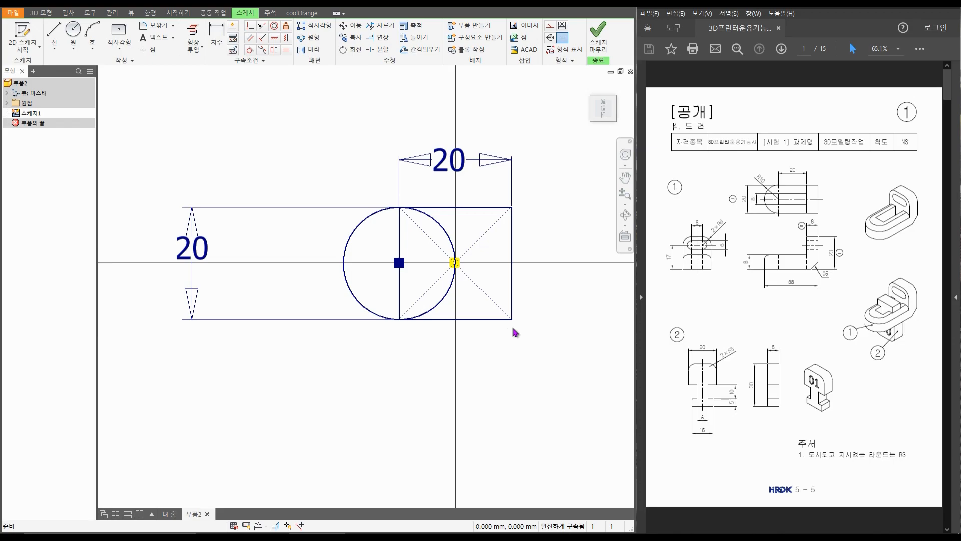
# Step: Try deleting the height dimension and moving the rectangle's lower edge, and undo both changes
pyautogui.click(454, 166)
pyautogui.click(191, 253)
pyautogui.press('Delete')
pyautogui.moveTo(410, 349); pyautogui.dragTo(381, 347, button='middle')
pyautogui.moveTo(445, 320)
pyautogui.mouseDown()
pyautogui.moveTo(450, 302)
pyautogui.moveTo(452, 337)
pyautogui.moveTo(446, 309)
pyautogui.mouseUp()
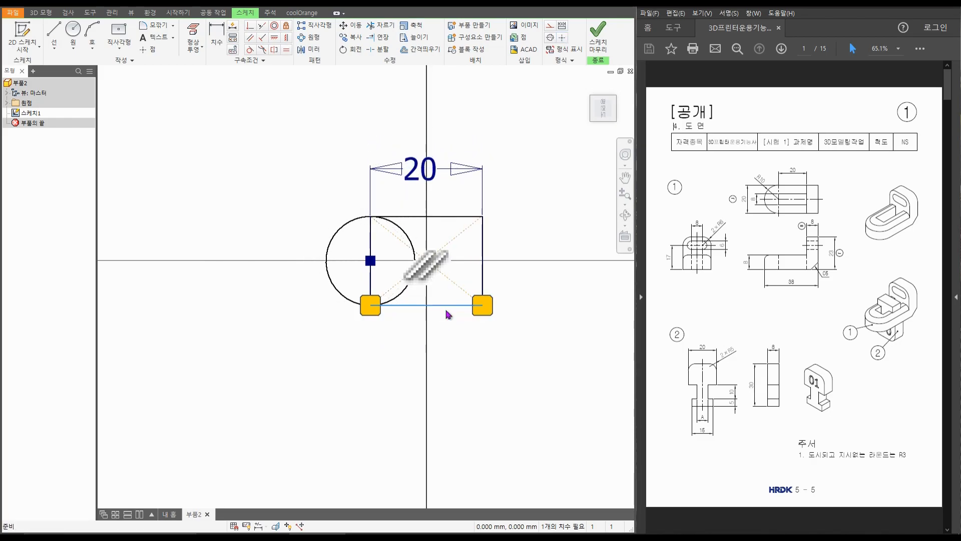
pyautogui.hotkey('ctrl', 'z')
pyautogui.hotkey('ctrl', 'z')
# Step: Finish the sketch and extrude the combined rectangle and circle profile 8 mm upward as the base
pyautogui.moveTo(530, 223); pyautogui.dragTo(531, 320, button='right')
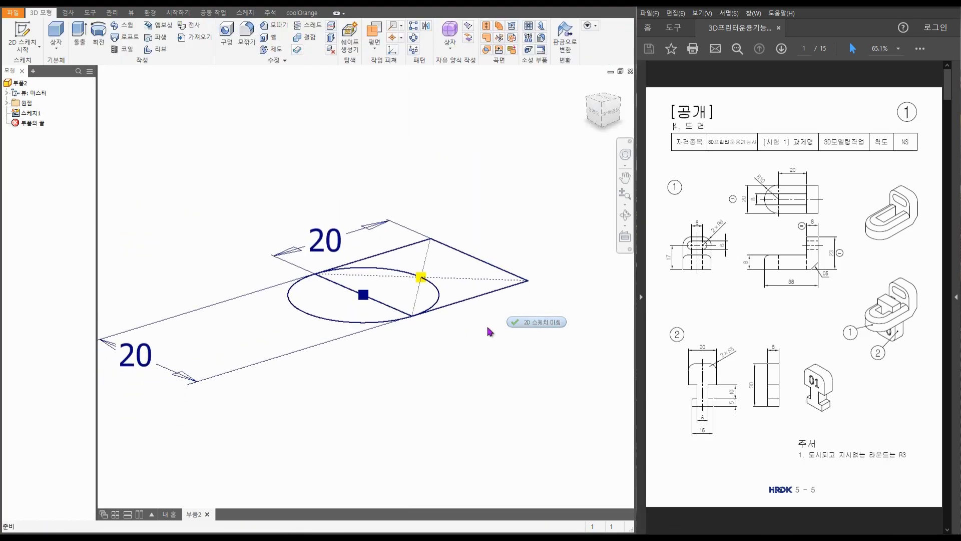
pyautogui.click(79, 35)
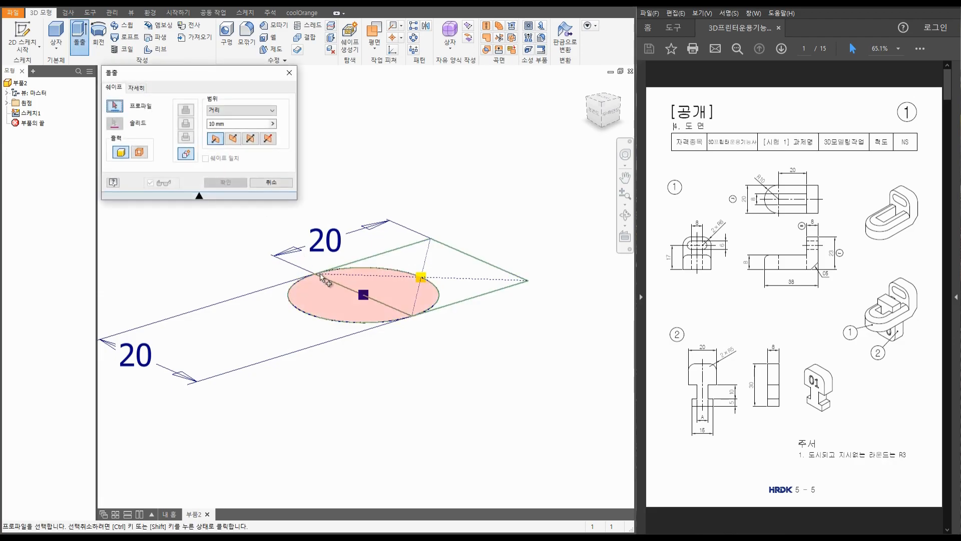
pyautogui.click(399, 293)
pyautogui.click(446, 271)
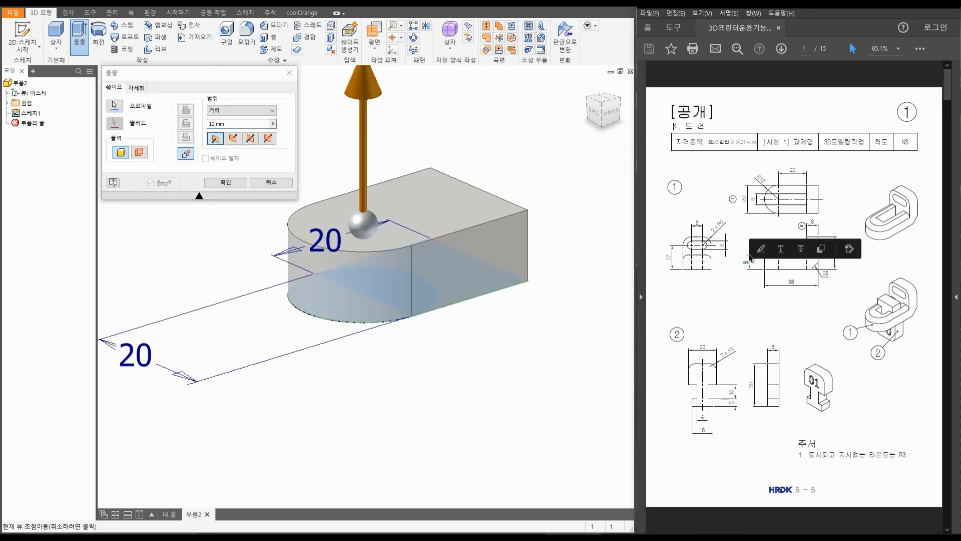
pyautogui.click(205, 135)
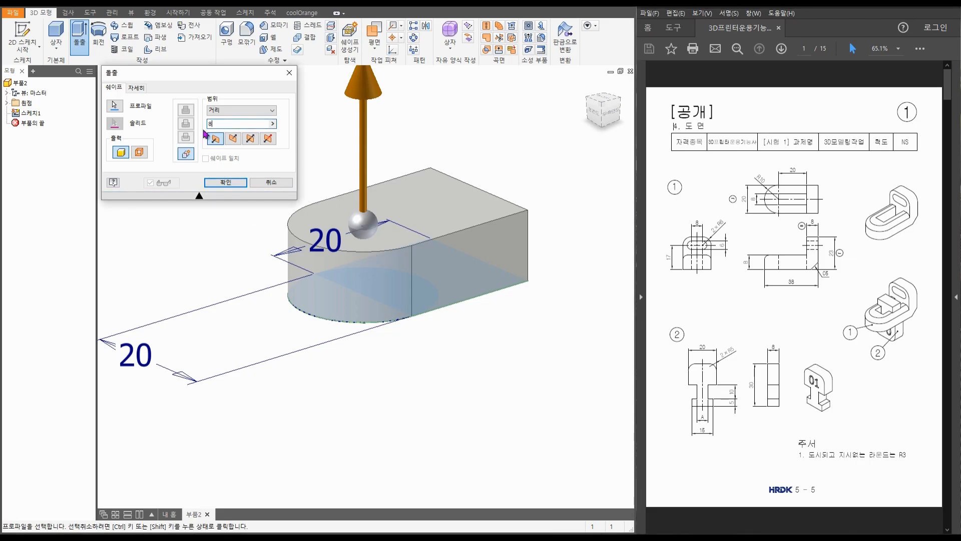
pyautogui.click(233, 183)
# Step: Start a sketch on the base's flat end face opposite the rounded end and project the face outline
pyautogui.keyDown('shift'); pyautogui.moveTo(451, 181); pyautogui.dragTo(469, 290, button='middle'); pyautogui.keyUp('shift')
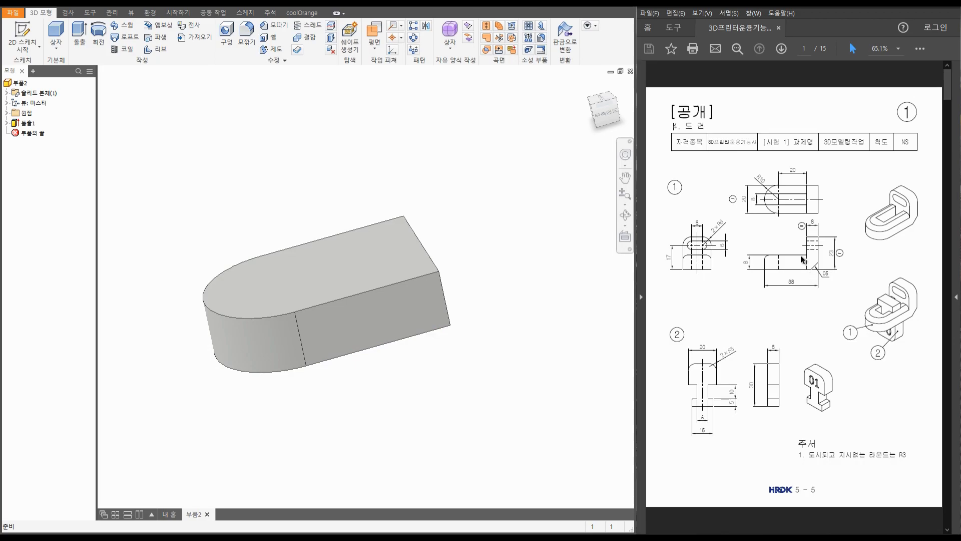
pyautogui.keyDown('shift'); pyautogui.moveTo(493, 247); pyautogui.dragTo(427, 219, button='middle'); pyautogui.keyUp('shift')
pyautogui.press('s')
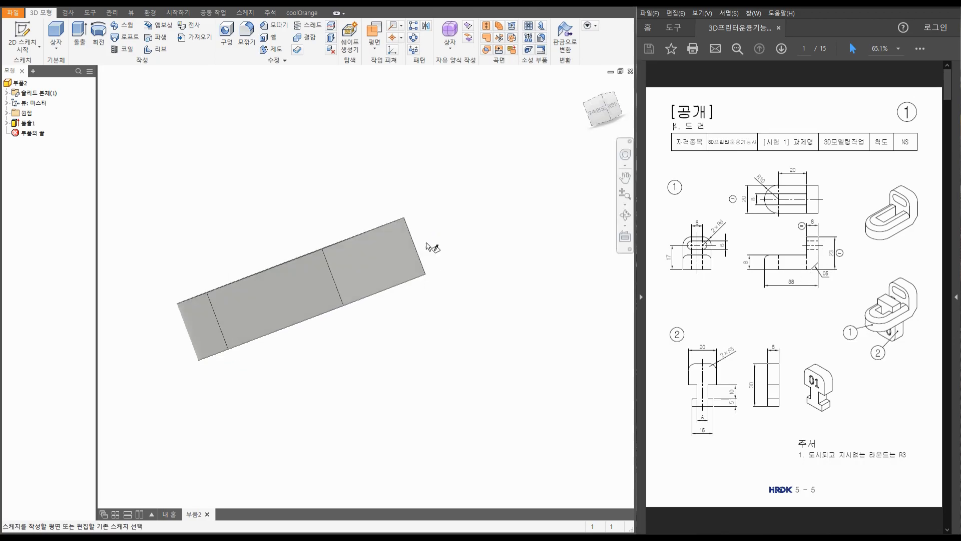
pyautogui.click(371, 262)
pyautogui.press('p')
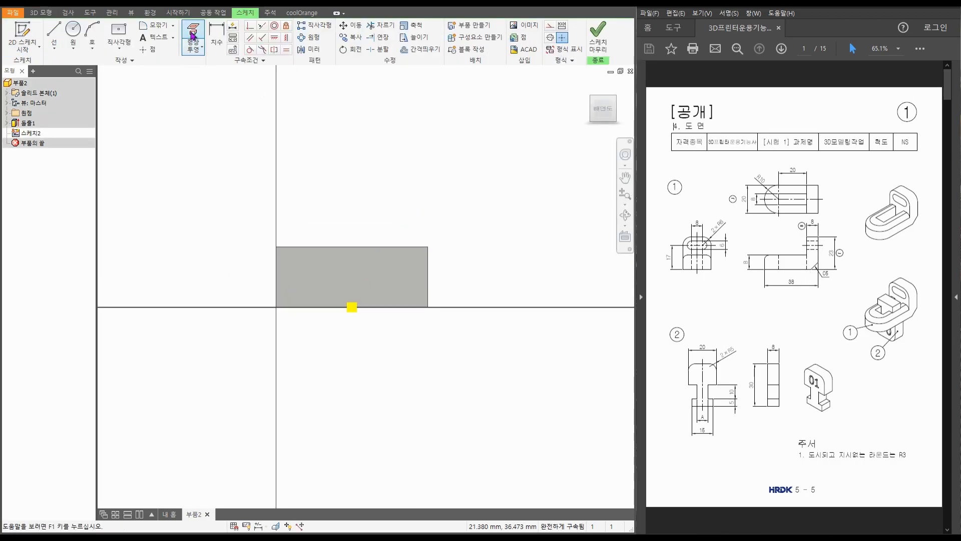
pyautogui.click(338, 280)
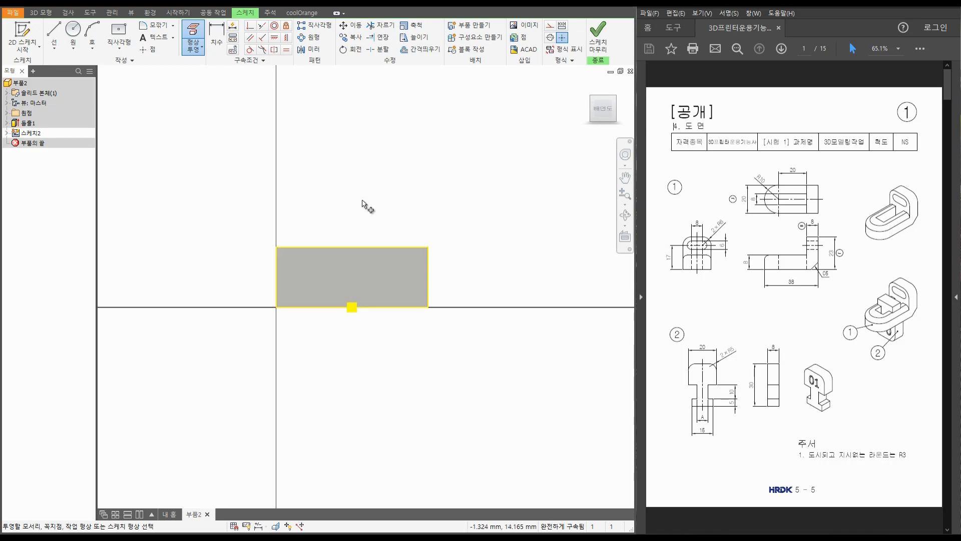
pyautogui.press('Escape')
# Step: Draw a two-point rectangle from the projected face's lower-left corner, matching its width and rising above the base
pyautogui.click(120, 53)
pyautogui.click(129, 65)
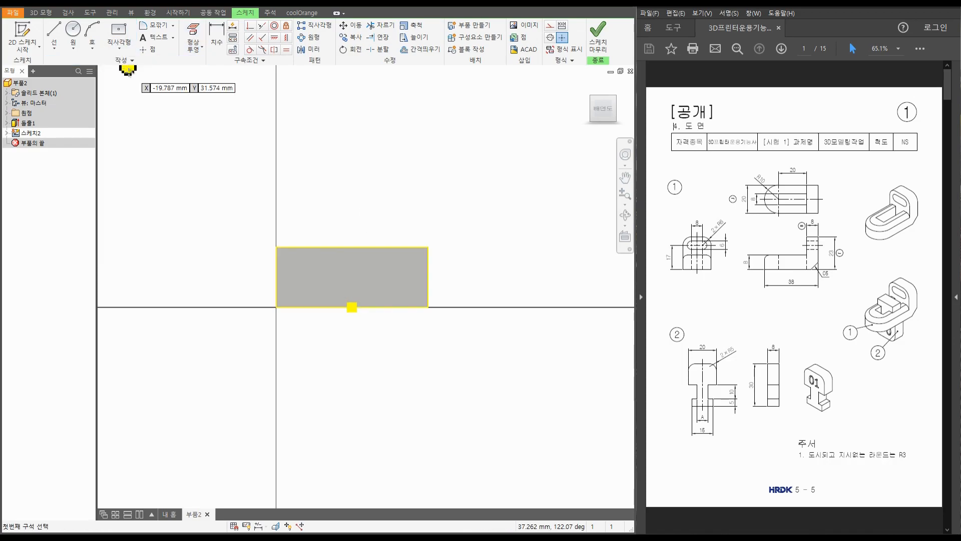
pyautogui.click(277, 306)
pyautogui.click(428, 122)
pyautogui.moveTo(466, 172); pyautogui.dragTo(466, 229, button='middle')
pyautogui.press('Escape')
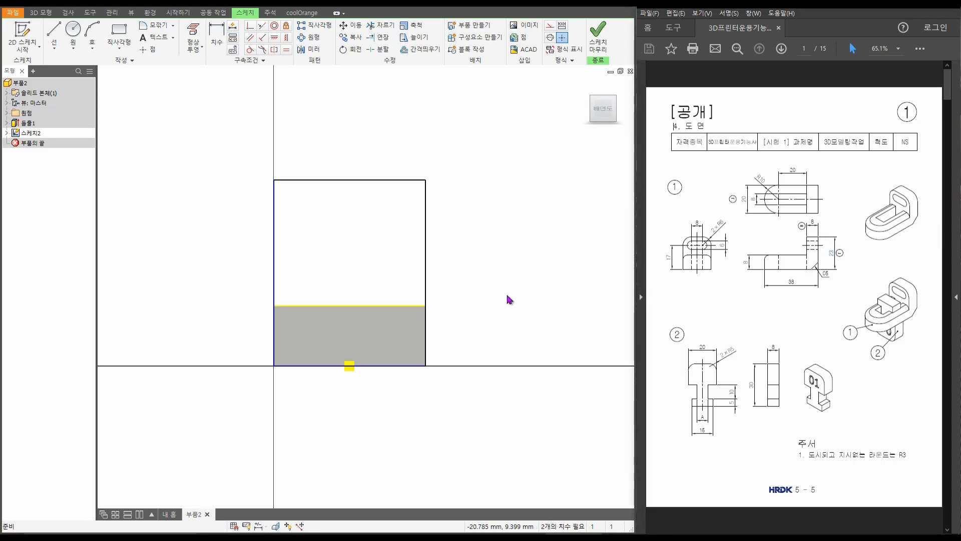
# Step: Dimension the rectangle's height from its bottom edge to its top edge as 23 mm
pyautogui.press('d')
pyautogui.click(419, 366)
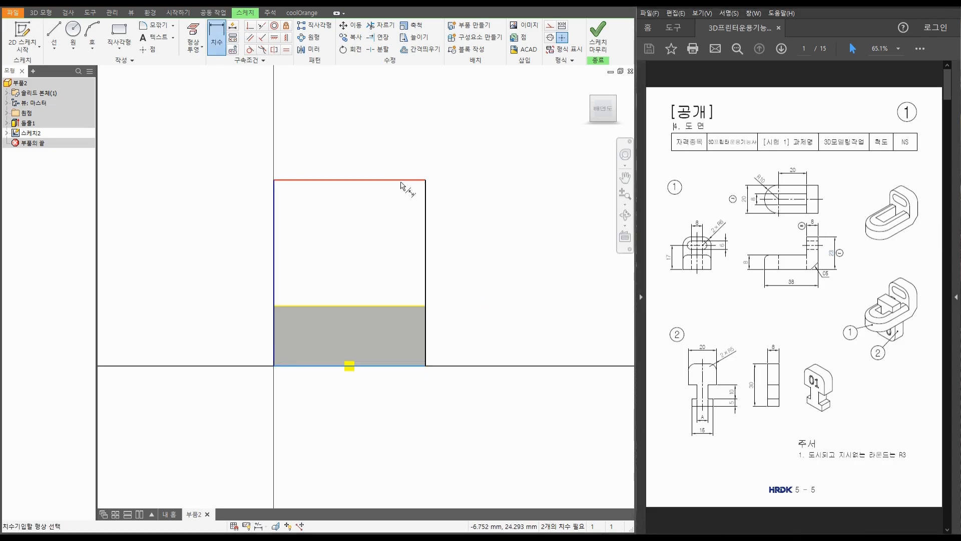
pyautogui.click(402, 180)
pyautogui.click(509, 232)
pyautogui.write('23')
pyautogui.press('Return')
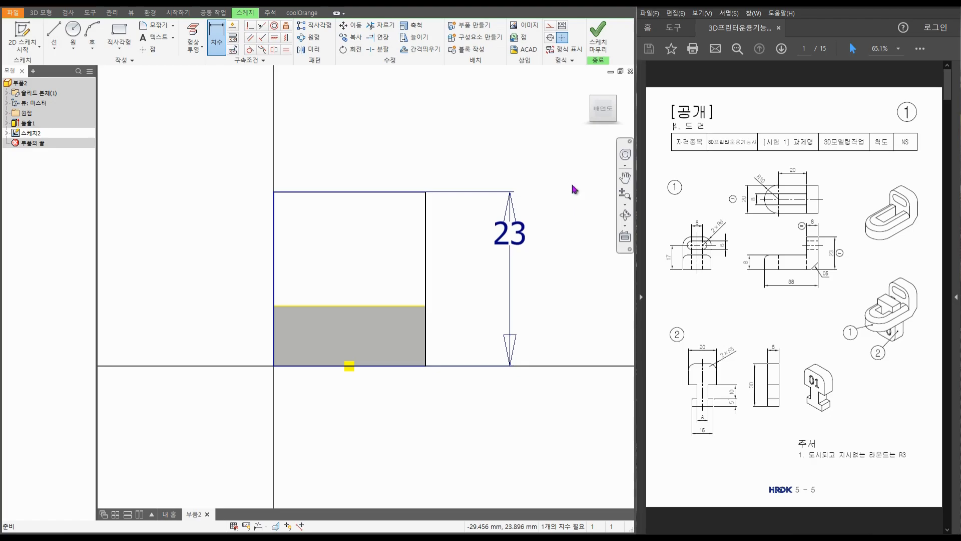
# Step: Finish the sketch and extrude both rectangle regions 8 mm outward from the base, joined as an upright wall
pyautogui.moveTo(573, 190); pyautogui.dragTo(552, 299, button='right')
pyautogui.click(80, 35)
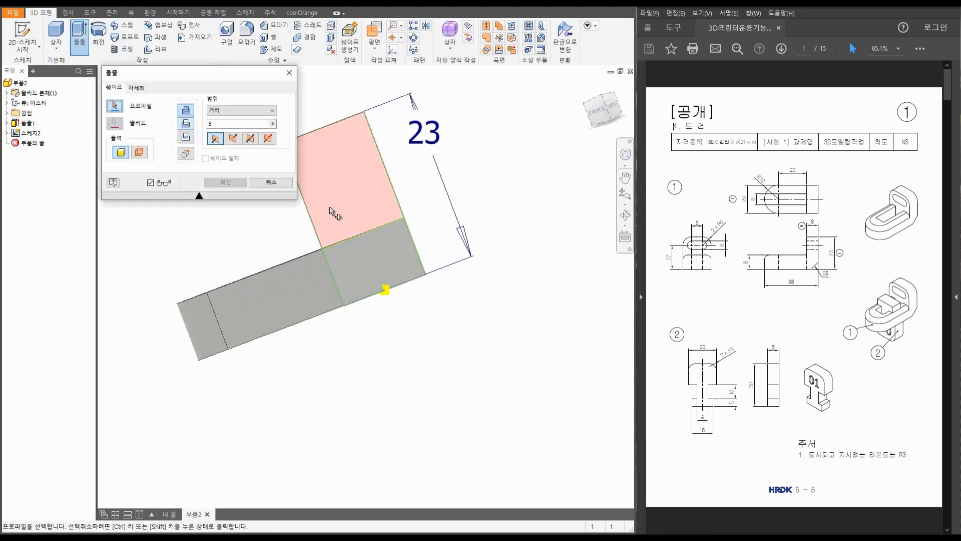
pyautogui.click(330, 207)
pyautogui.click(366, 227)
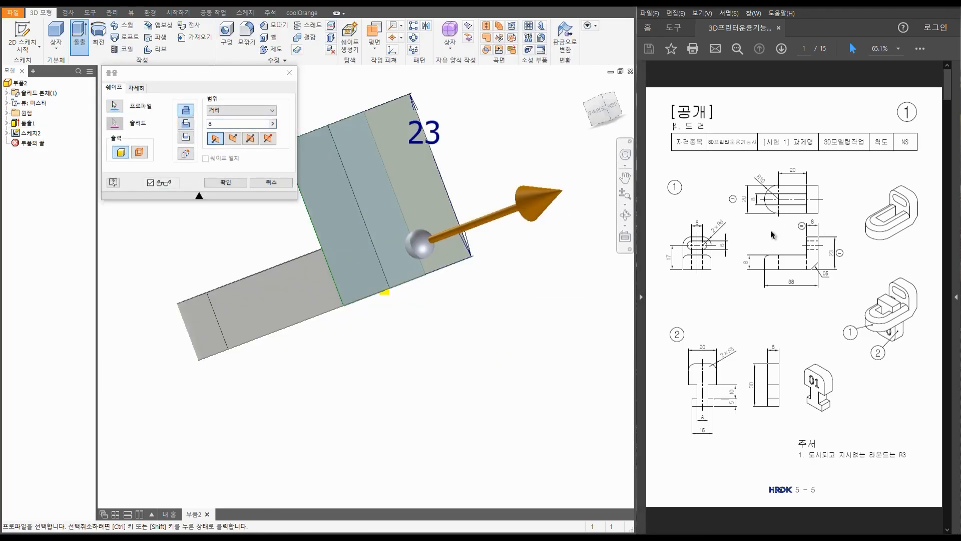
pyautogui.click(223, 182)
pyautogui.keyDown('shift'); pyautogui.moveTo(457, 204); pyautogui.dragTo(518, 270, button='middle'); pyautogui.keyUp('shift')
# Step: Save the part as 1 in the 3D프린터운용기능사 folder
pyautogui.hotkey('ctrl', 's')
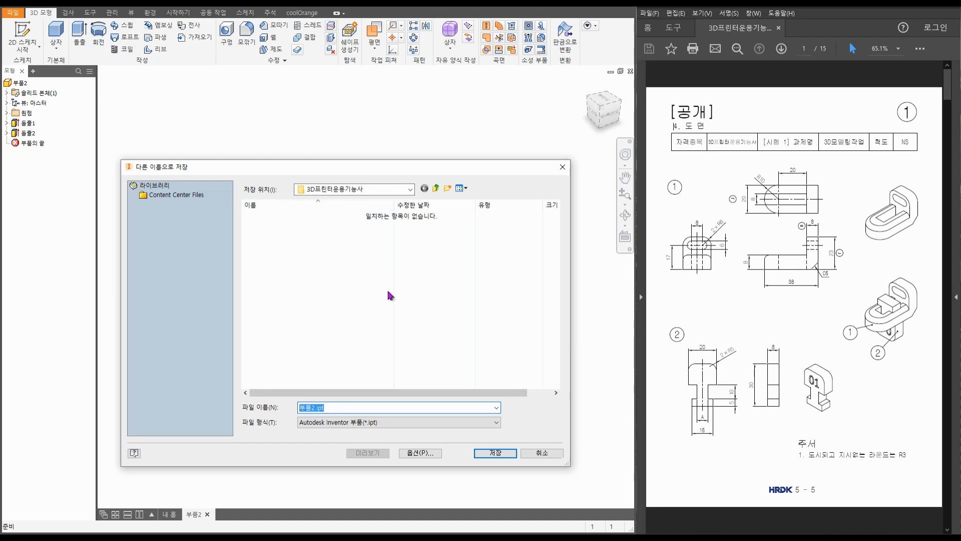
pyautogui.write('1')
pyautogui.press('Return')
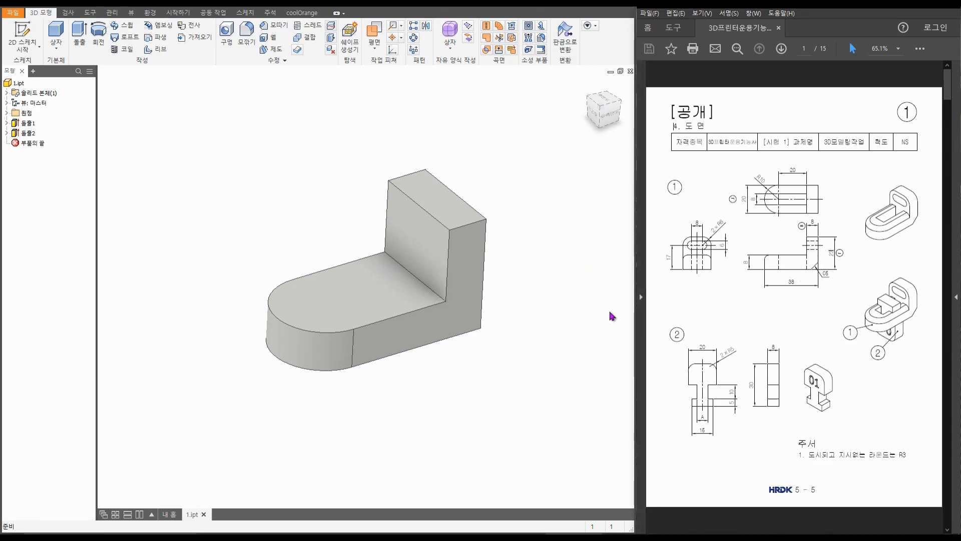
# Step: Fillet the two upper corner edges of the upright wall with a 6 mm radius
pyautogui.keyDown('shift'); pyautogui.moveTo(510, 342); pyautogui.dragTo(560, 330, button='middle'); pyautogui.keyUp('shift')
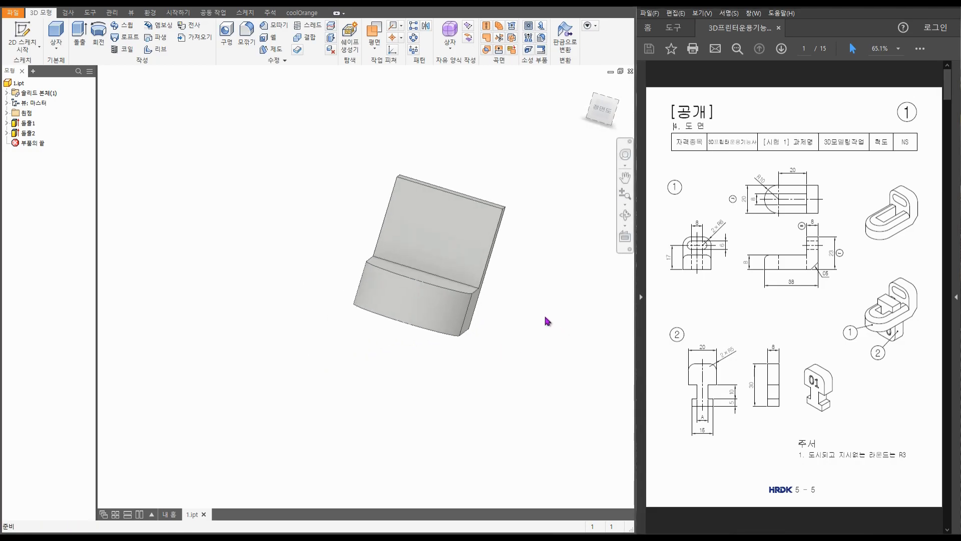
pyautogui.moveTo(713, 235); pyautogui.dragTo(725, 220)
pyautogui.click(572, 313)
pyautogui.press('F6')
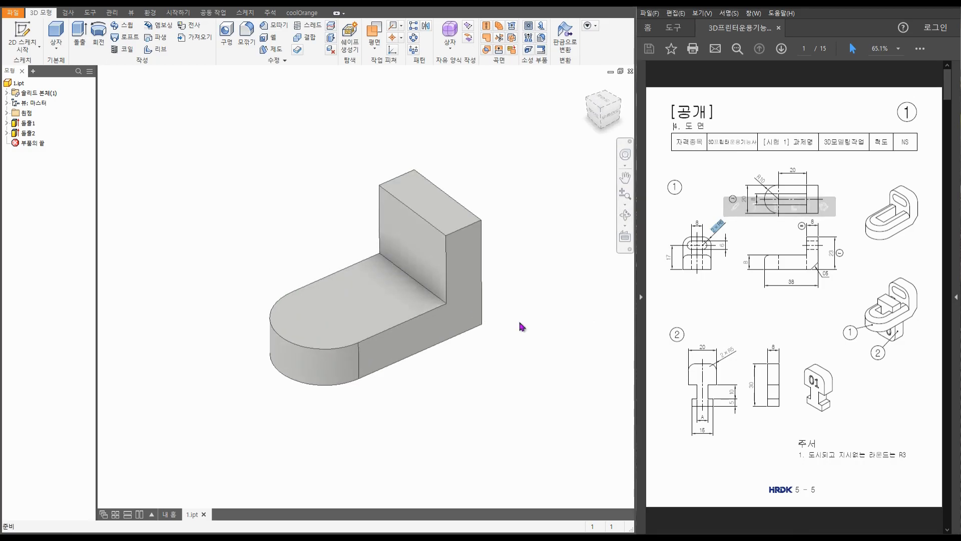
pyautogui.press('f')
pyautogui.click(463, 229)
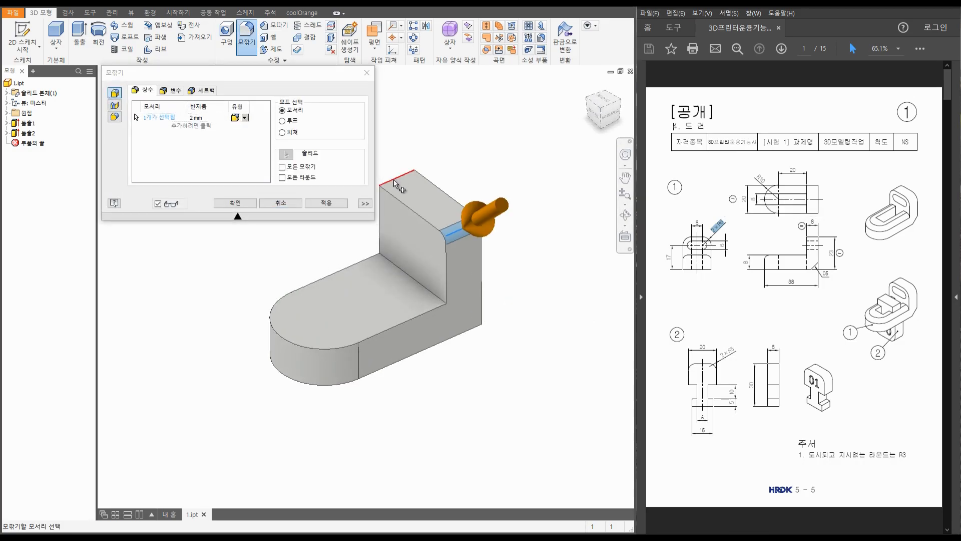
pyautogui.click(393, 179)
pyautogui.click(203, 117)
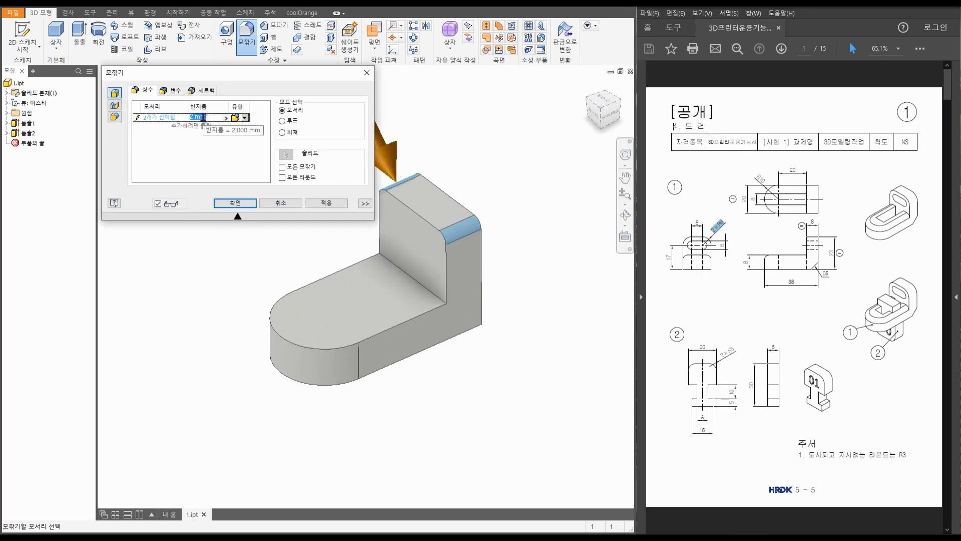
pyautogui.write('6')
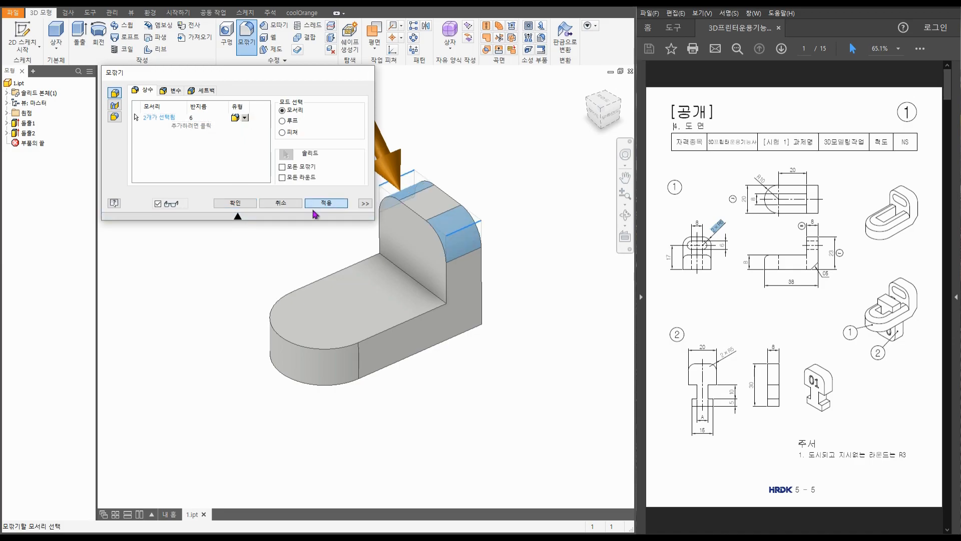
pyautogui.click(326, 203)
pyautogui.click(281, 202)
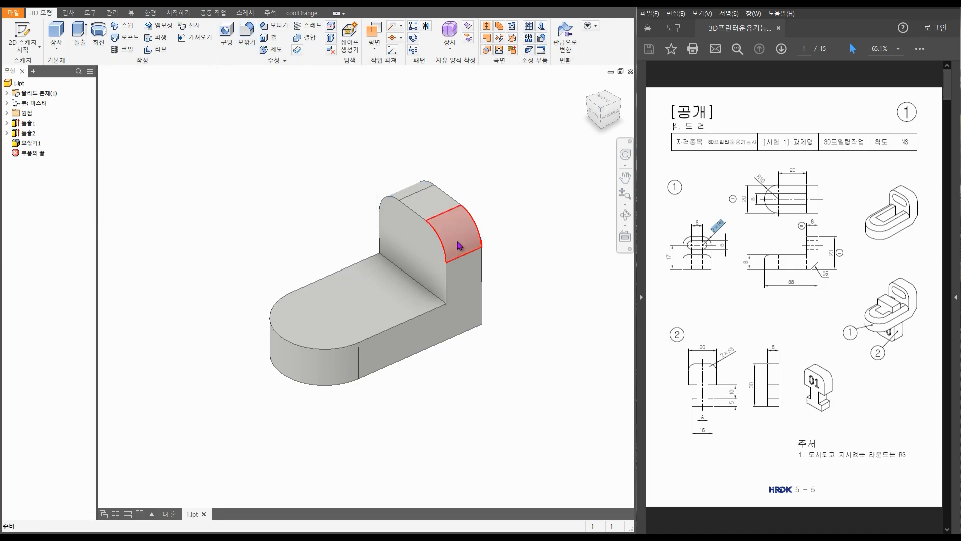
# Step: Sketch a center-point slot on the wall's inner face, centred midway between the two corner arc centres and ending at one of them
pyautogui.click(700, 252)
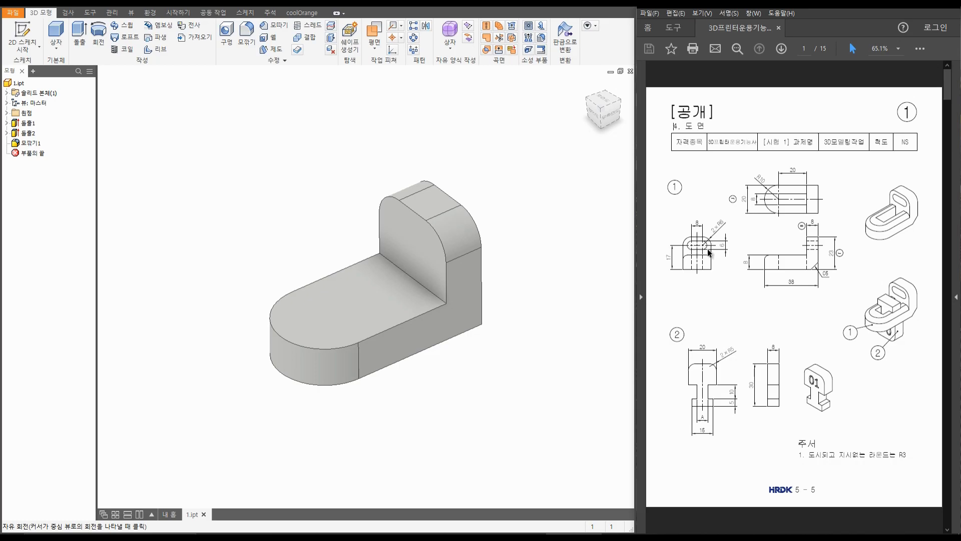
pyautogui.click(418, 261)
pyautogui.press('s')
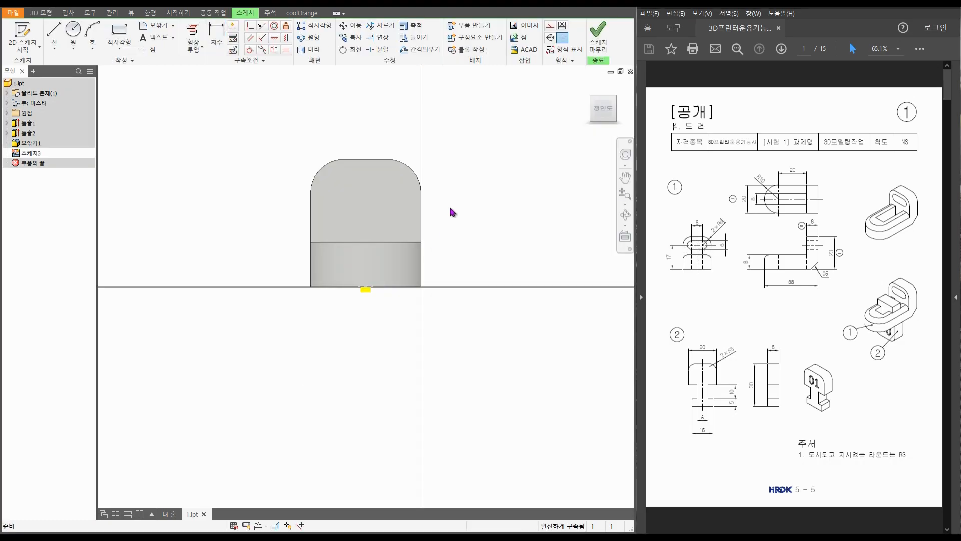
pyautogui.click(192, 34)
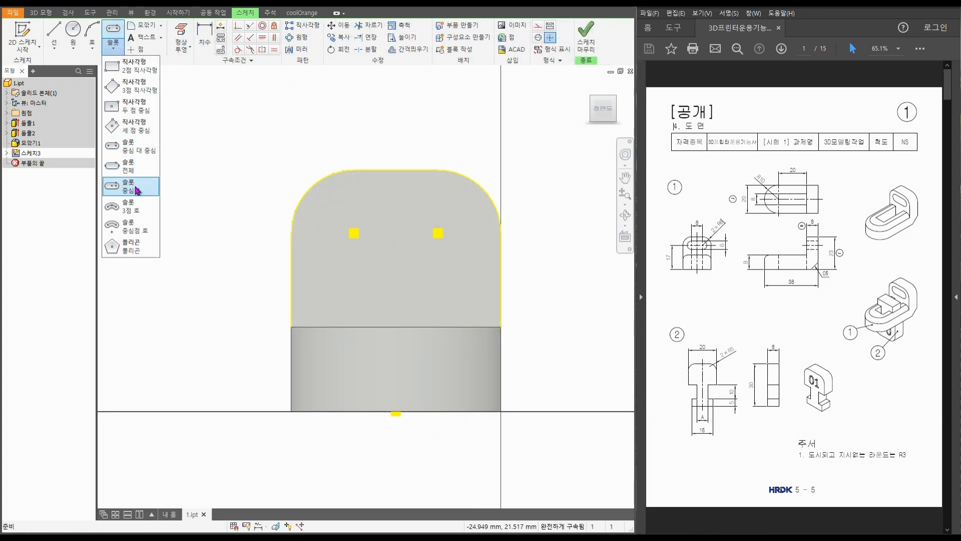
pyautogui.click(135, 186)
pyautogui.click(396, 232)
pyautogui.click(438, 232)
pyautogui.click(450, 208)
pyautogui.press('Escape')
# Step: Dimension the slot's height between its two straight edges as 6 mm
pyautogui.press('d')
pyautogui.click(430, 262)
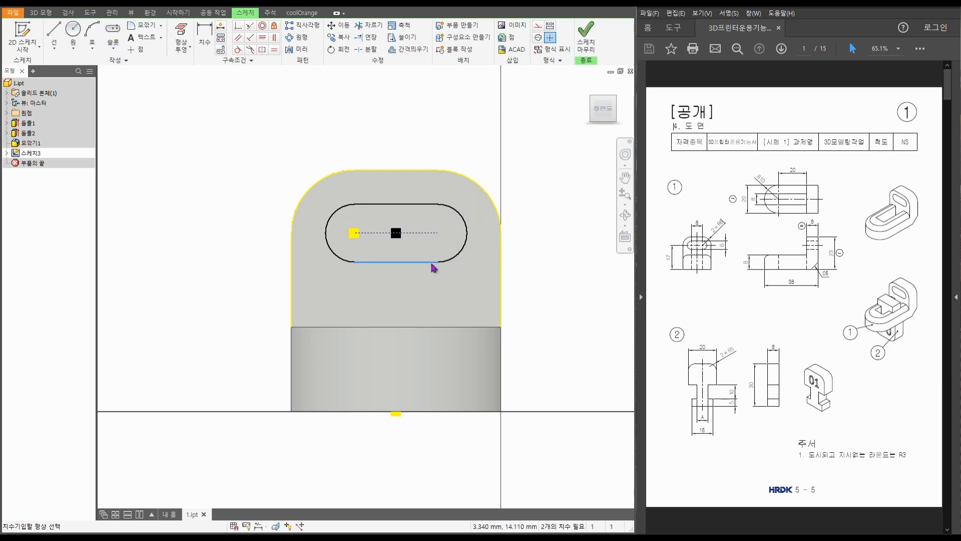
pyautogui.click(419, 204)
pyautogui.click(548, 231)
pyautogui.write('6')
pyautogui.press('Return')
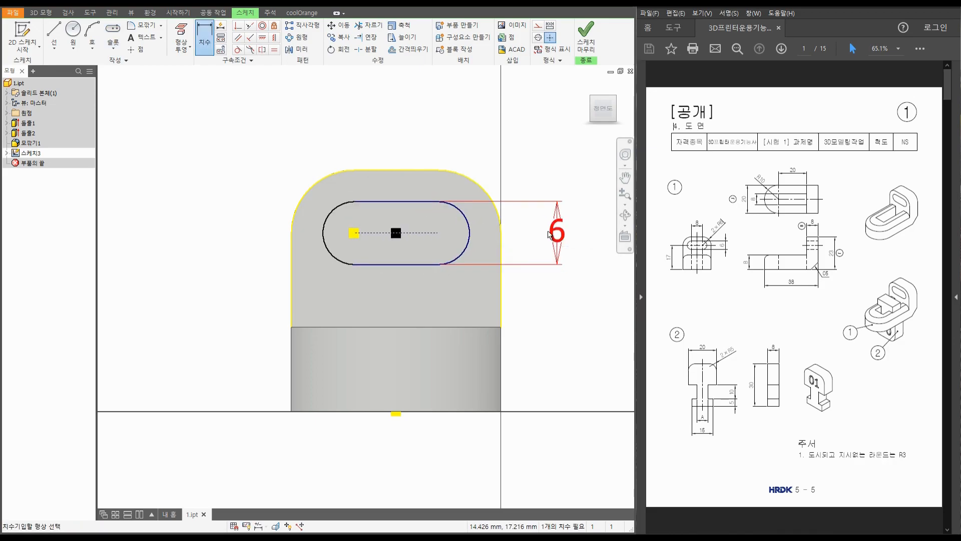
pyautogui.press('Escape')
# Step: Finish the sketch and extrude the slot profile as a cut through the wall
pyautogui.moveTo(536, 313); pyautogui.dragTo(475, 312, button='middle')
pyautogui.moveTo(567, 216); pyautogui.dragTo(556, 350, button='right')
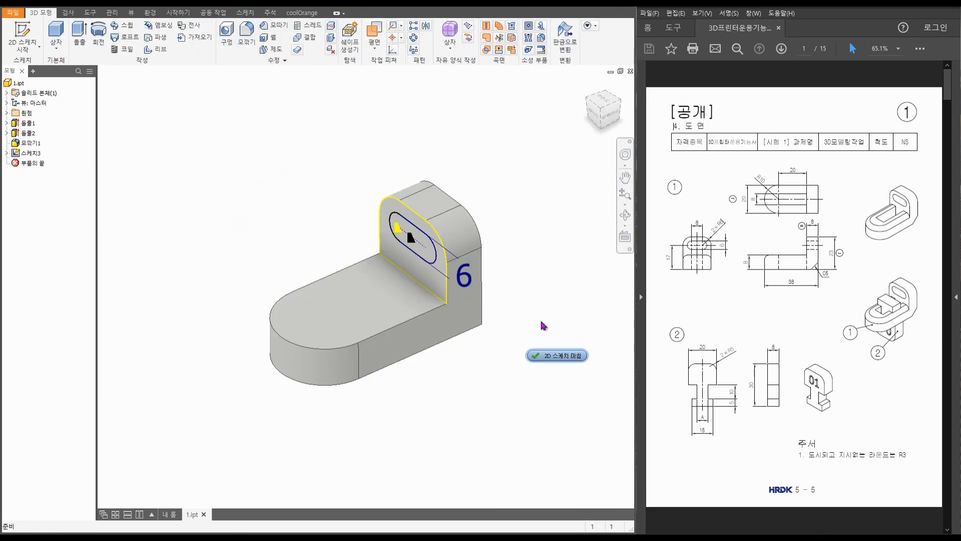
pyautogui.press('e')
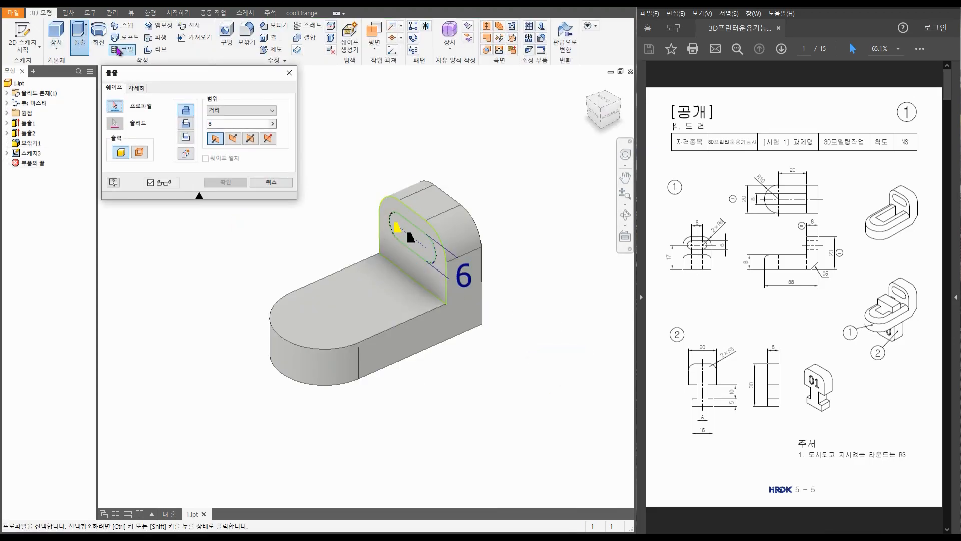
pyautogui.click(426, 245)
pyautogui.moveTo(233, 308); pyautogui.dragTo(384, 269)
pyautogui.click(235, 182)
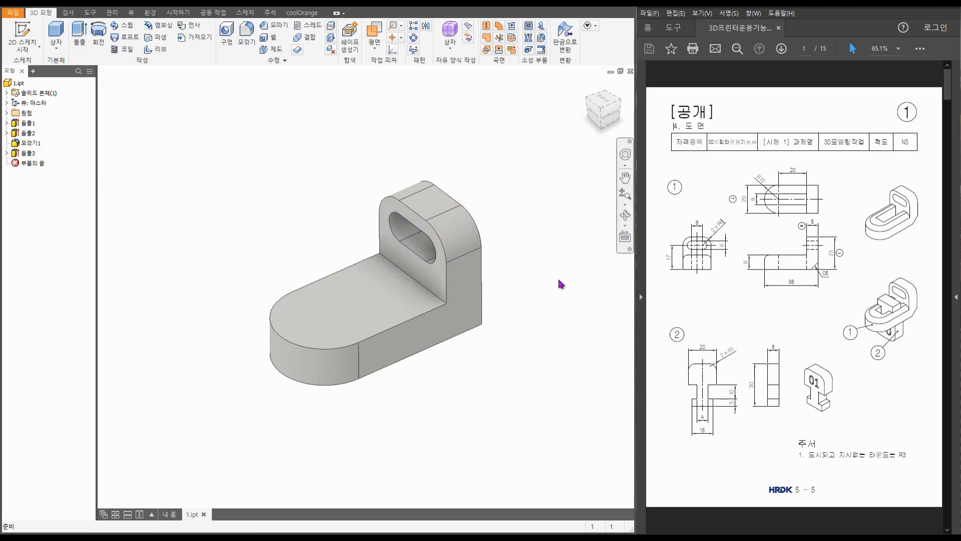
# Step: Sketch a two-point rectangle about 15.8 by 5.7 mm on the base's top face, starting from the wall's inner edge
pyautogui.press('s')
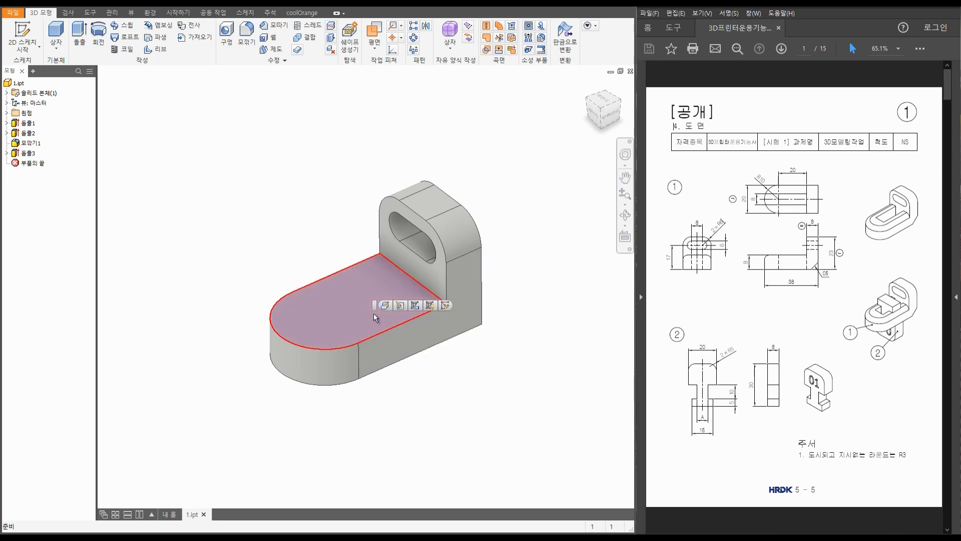
pyautogui.click(373, 313)
pyautogui.press('p')
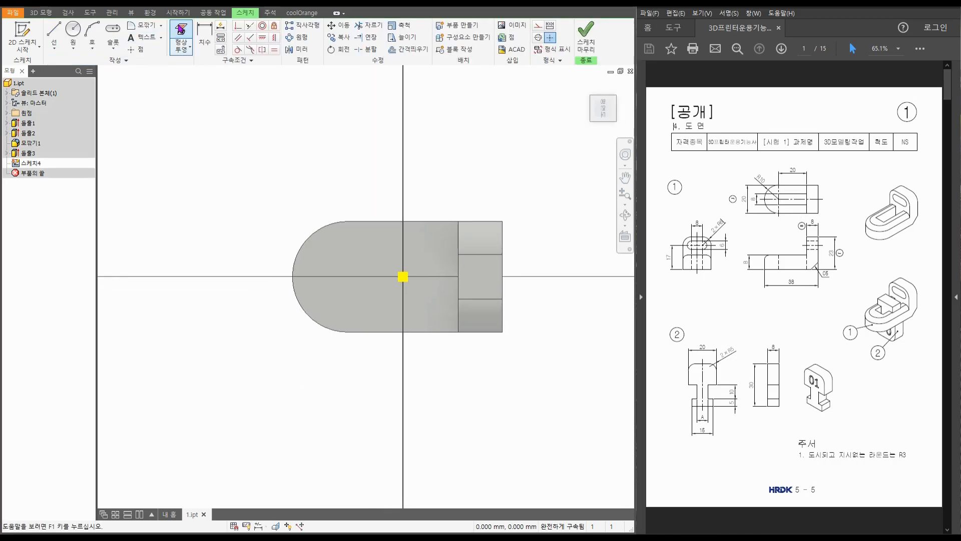
pyautogui.click(346, 280)
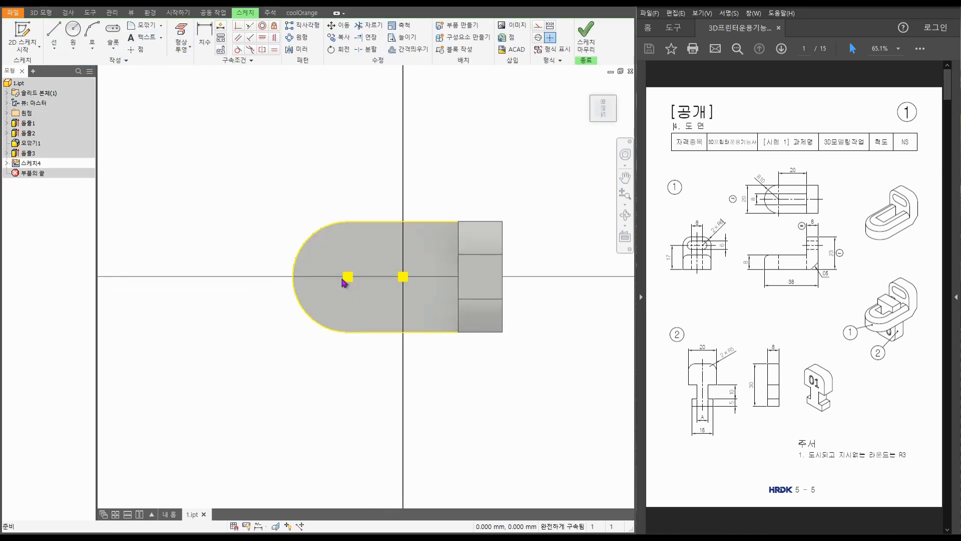
pyautogui.click(113, 46)
pyautogui.click(133, 65)
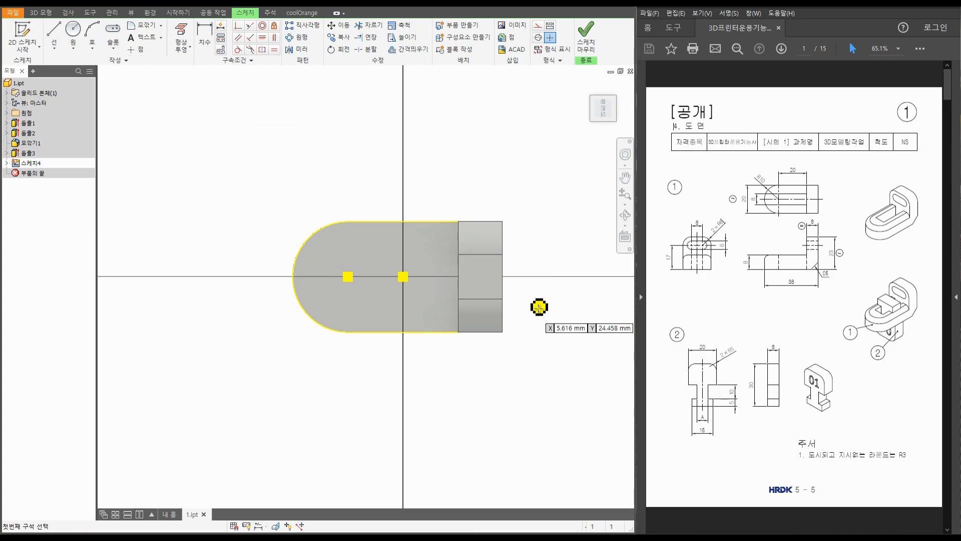
pyautogui.click(458, 292)
pyautogui.click(371, 260)
pyautogui.press('Escape')
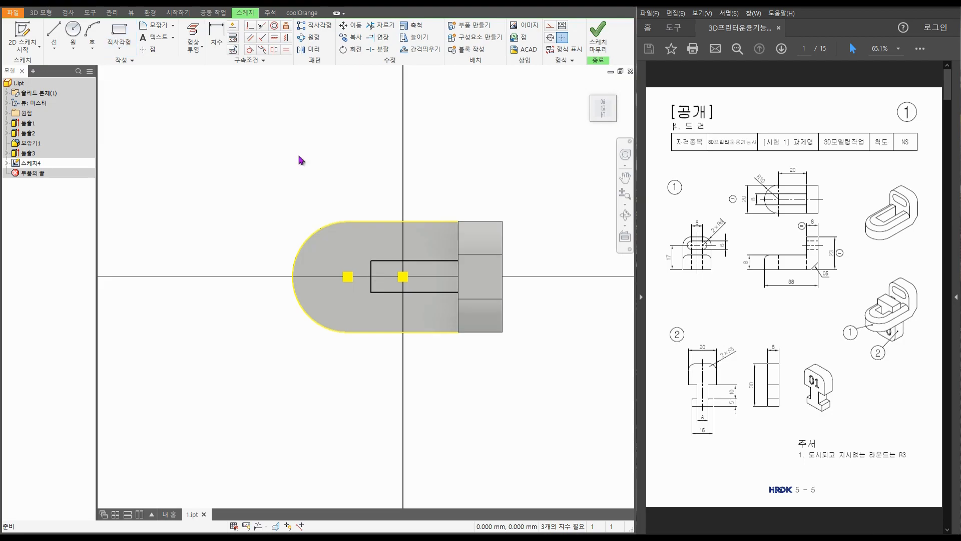
# Step: Align the midpoint of the rectangle's short side with the origin so the rectangle is centred on the base's long axis
pyautogui.click(287, 38)
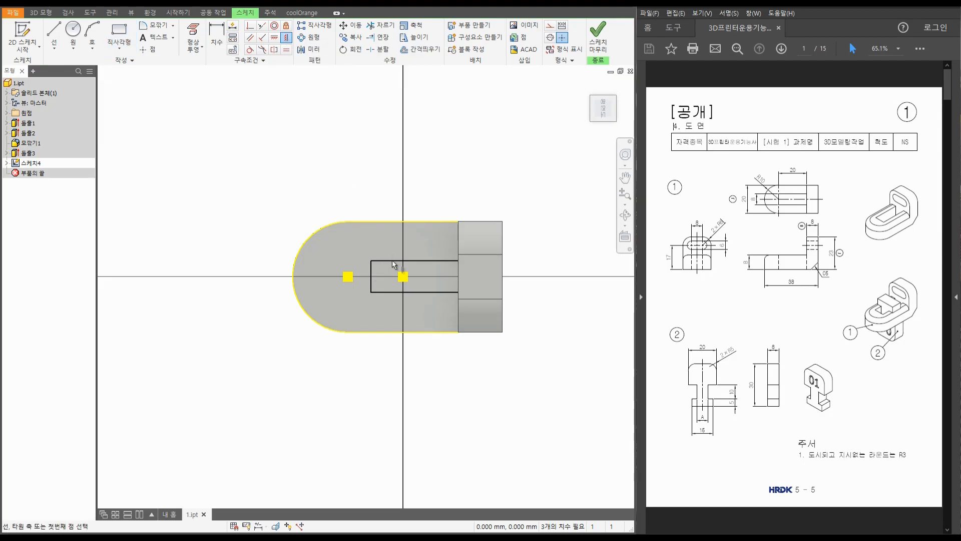
pyautogui.click(403, 278)
pyautogui.click(371, 276)
pyautogui.press('Escape')
# Step: Dimension the rectangle's width between its two long edges as 8 mm
pyautogui.click(434, 293)
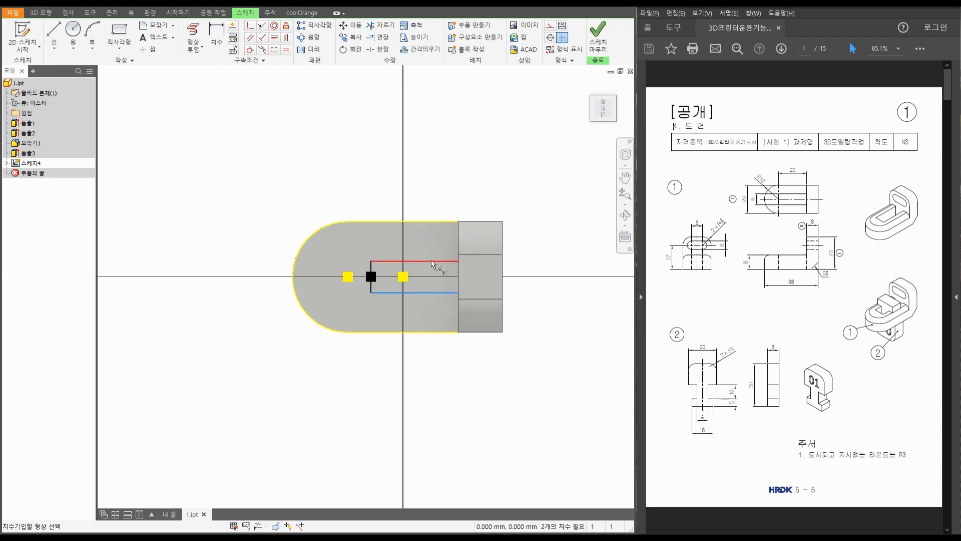
pyautogui.click(441, 261)
pyautogui.click(243, 278)
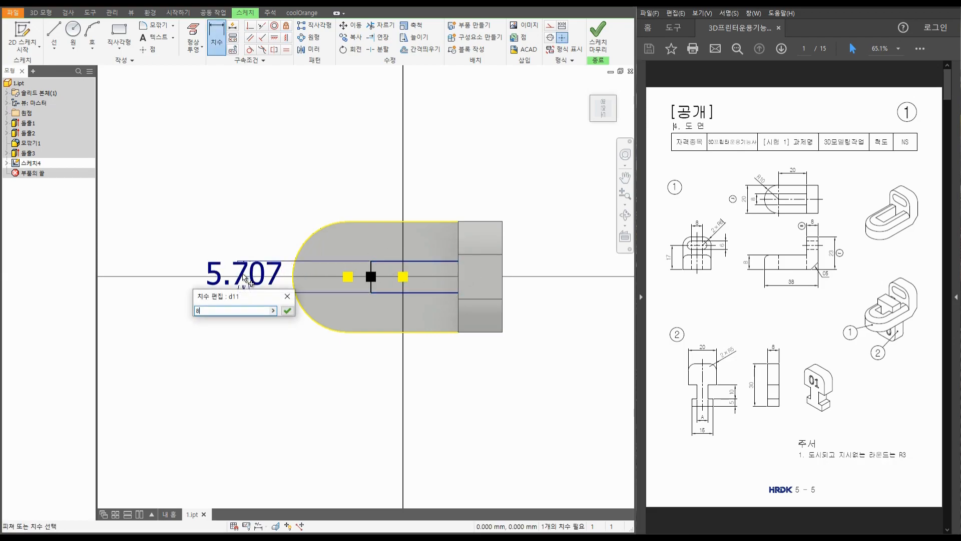
pyautogui.write('8')
pyautogui.press('Return')
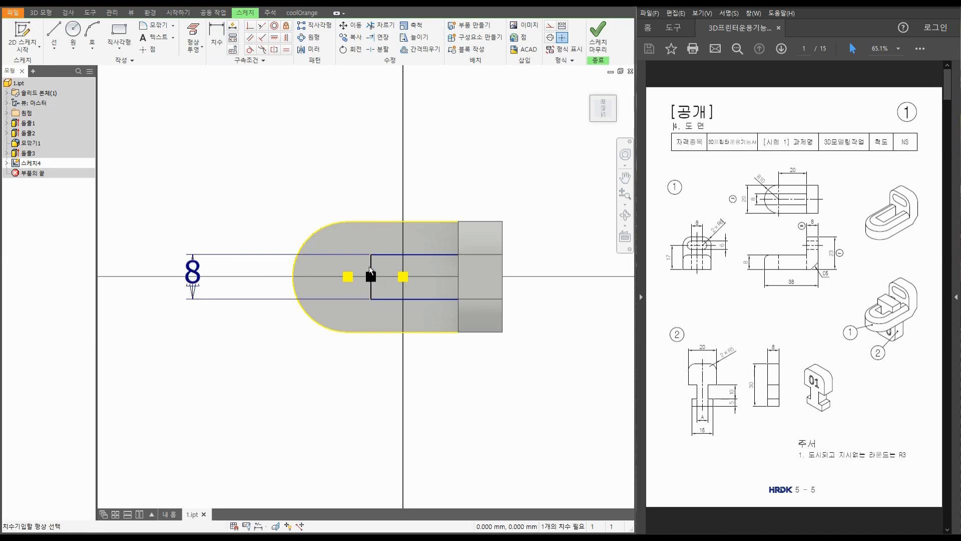
# Step: Dimension the rectangle's length from its short free side to the wall as 20 mm
pyautogui.press('d')
pyautogui.click(371, 273)
pyautogui.click(458, 280)
pyautogui.click(439, 126)
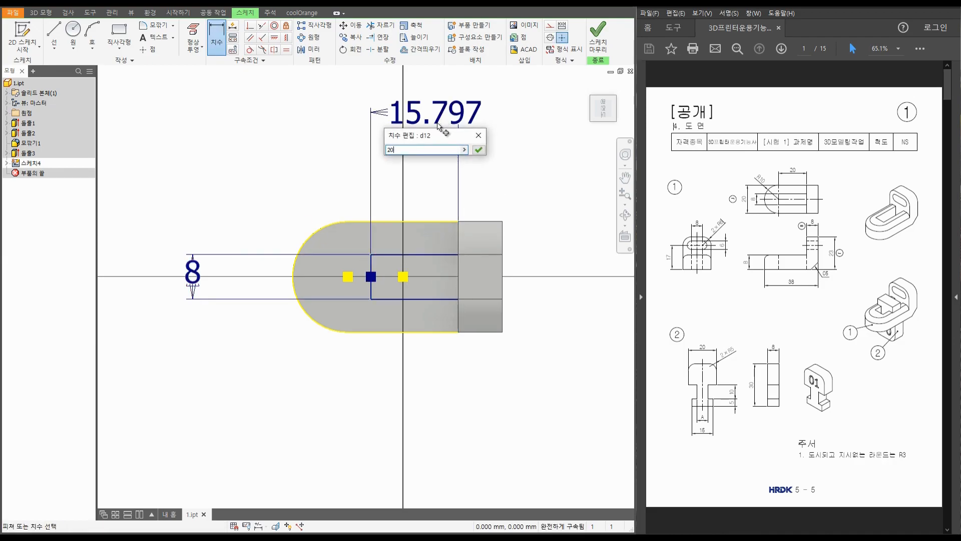
pyautogui.press('Return')
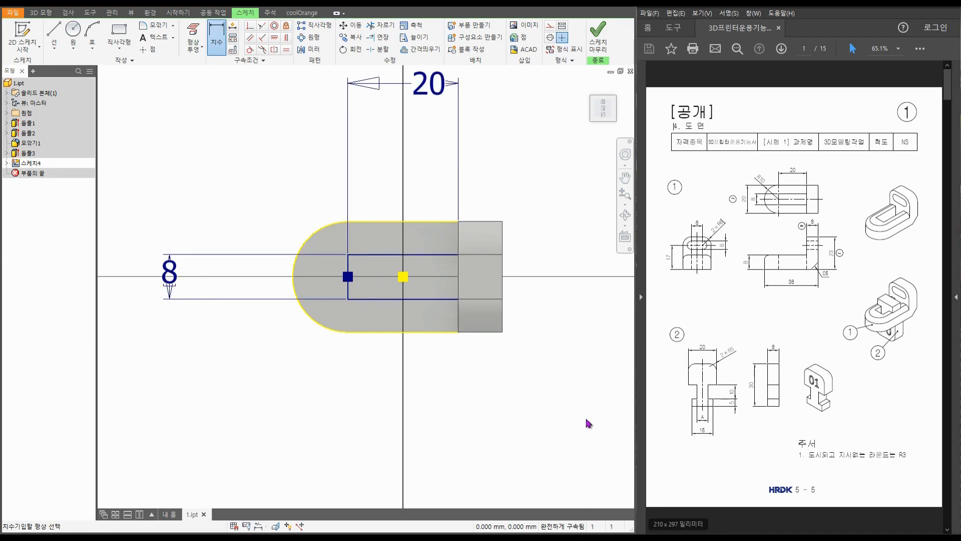
# Step: Finish the sketch and extrude the rectangle downward as a cut through the base
pyautogui.press('Escape')
pyautogui.press('e')
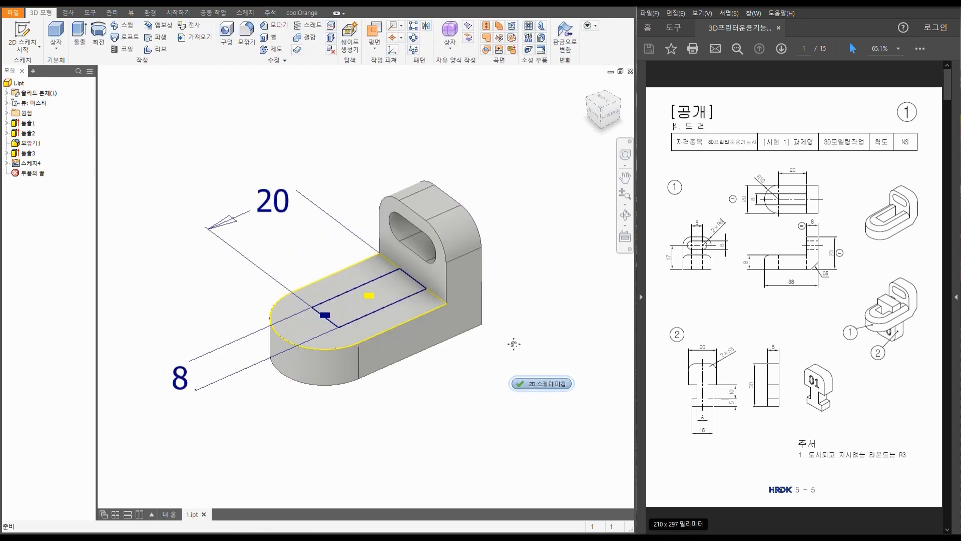
pyautogui.click(438, 266)
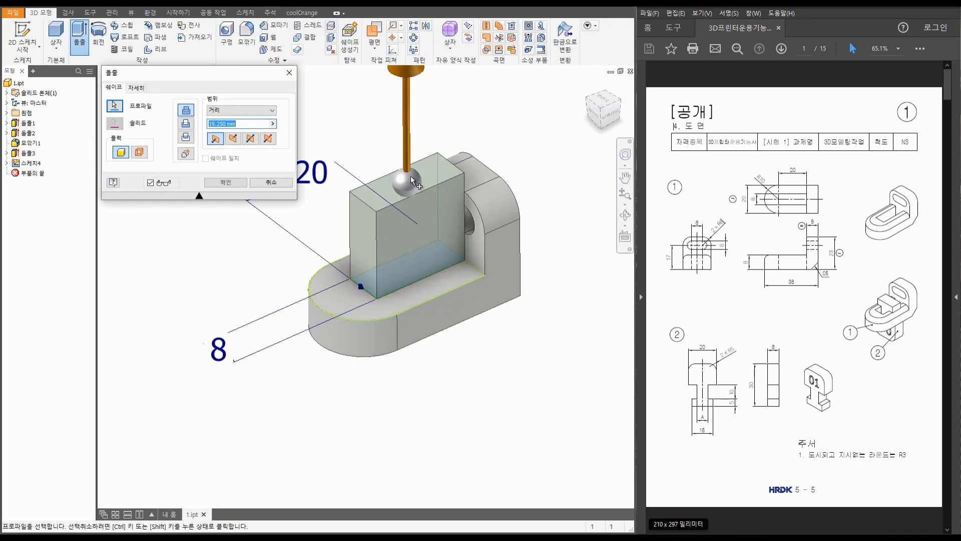
pyautogui.moveTo(408, 120); pyautogui.dragTo(409, 315)
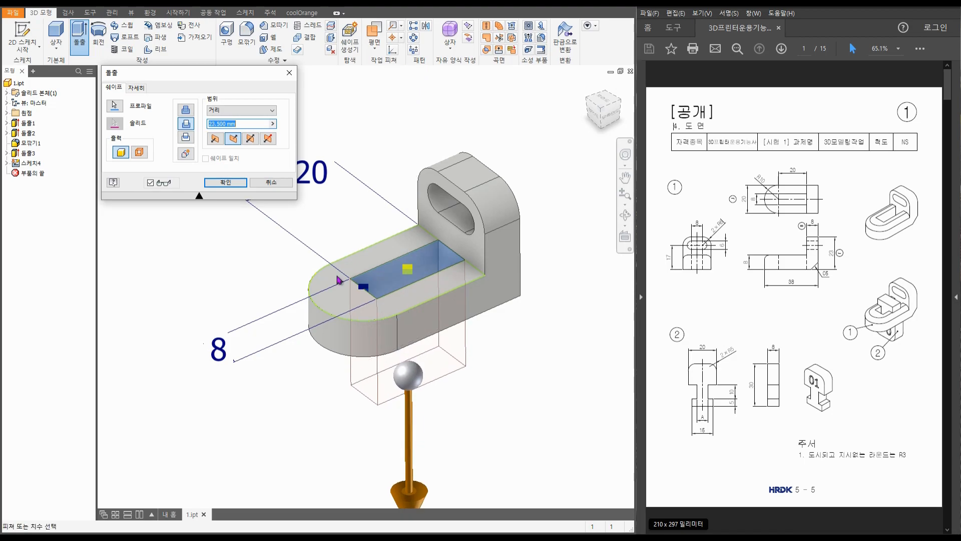
pyautogui.click(242, 183)
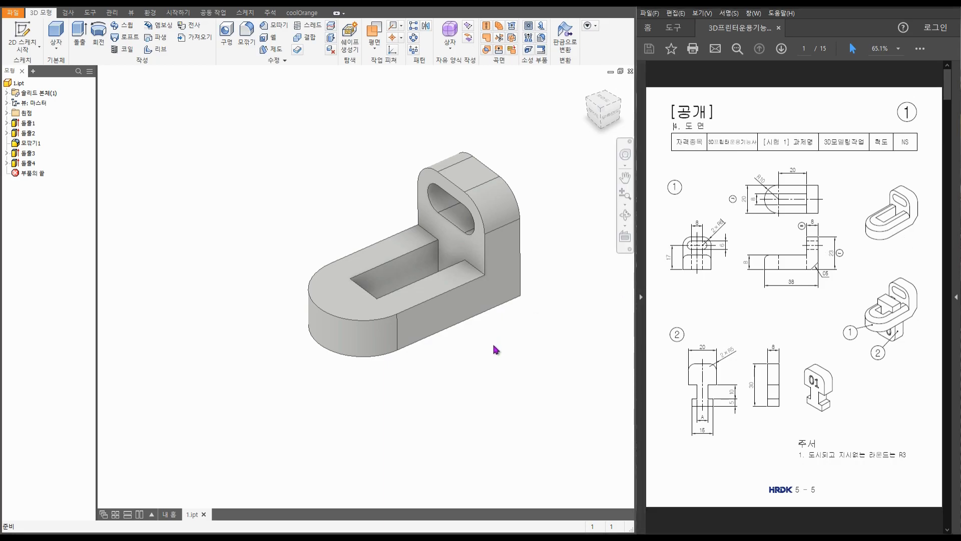
# Step: Fillet the outer edge of the base's top face with the 3 mm radius given in the drawing note
pyautogui.keyDown('shift'); pyautogui.moveTo(491, 359); pyautogui.dragTo(479, 343, button='middle'); pyautogui.keyUp('shift')
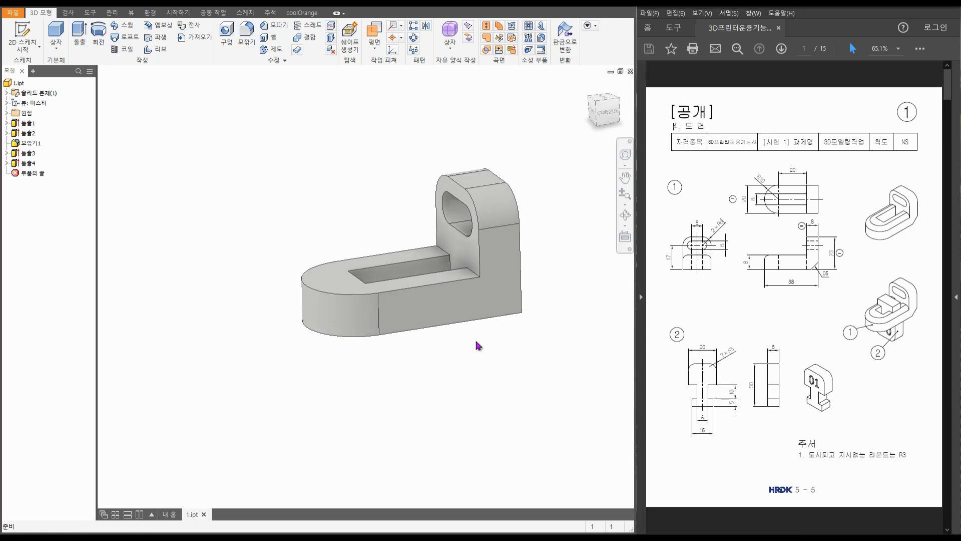
pyautogui.moveTo(817, 453); pyautogui.dragTo(910, 454)
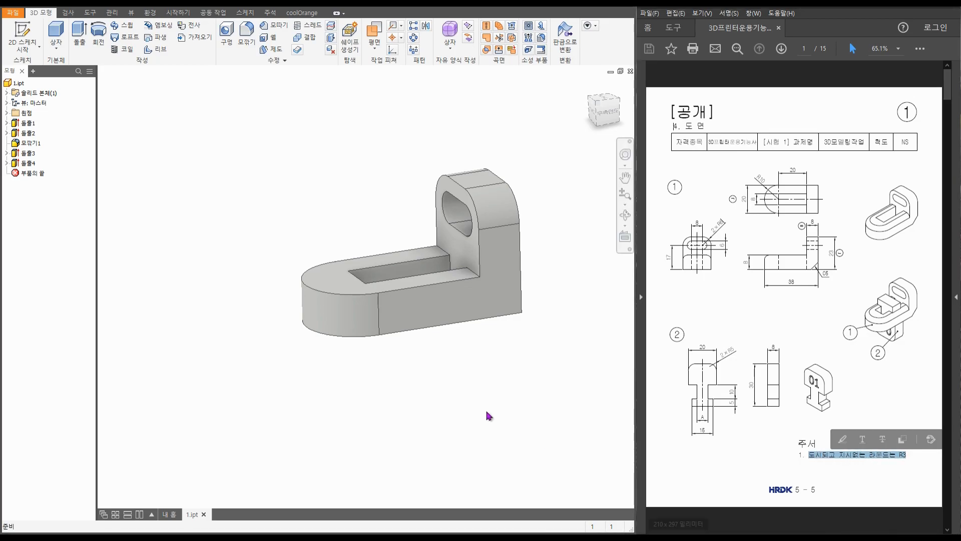
pyautogui.keyDown('shift'); pyautogui.moveTo(471, 371); pyautogui.dragTo(560, 338, button='middle'); pyautogui.keyUp('shift')
pyautogui.press('f')
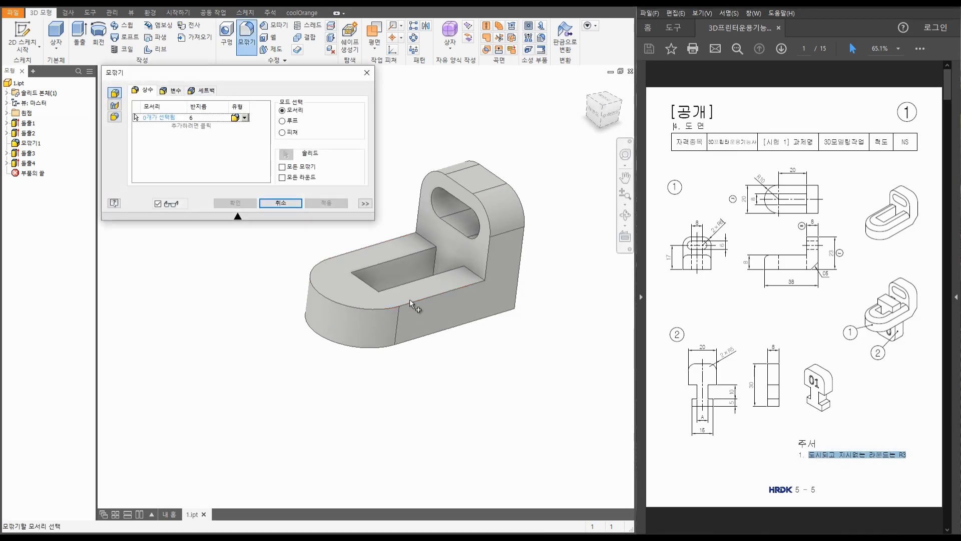
pyautogui.click(350, 304)
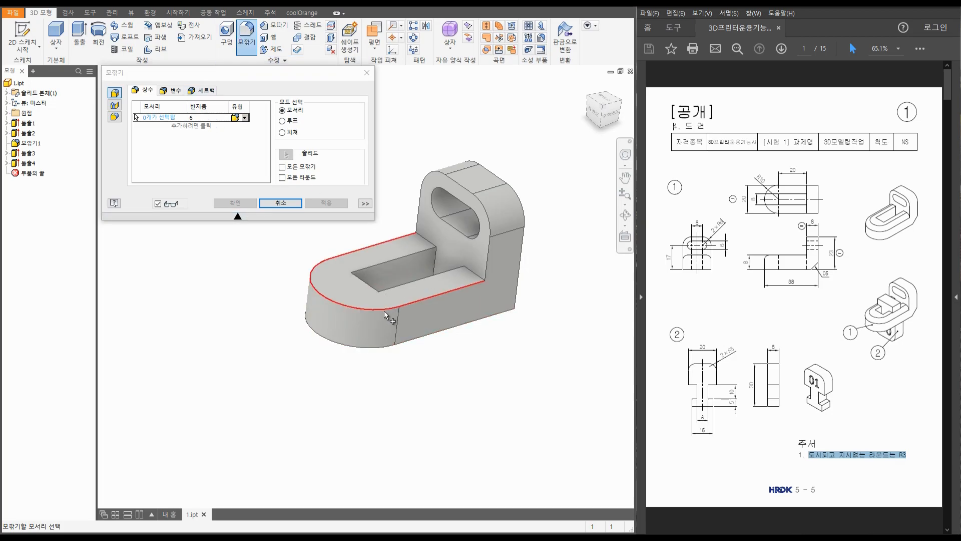
pyautogui.click(214, 117)
pyautogui.write('3')
pyautogui.click(330, 204)
pyautogui.click(293, 204)
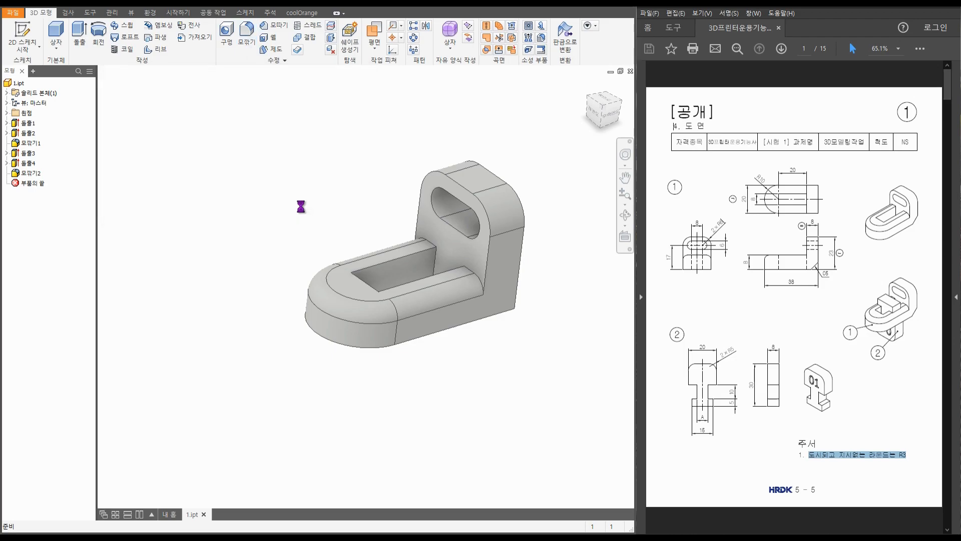
# Step: Chamfer the bottom outer edge of the wall's back face by 5 mm, as specified in the part 1 drawing
pyautogui.doubleClick(825, 274)
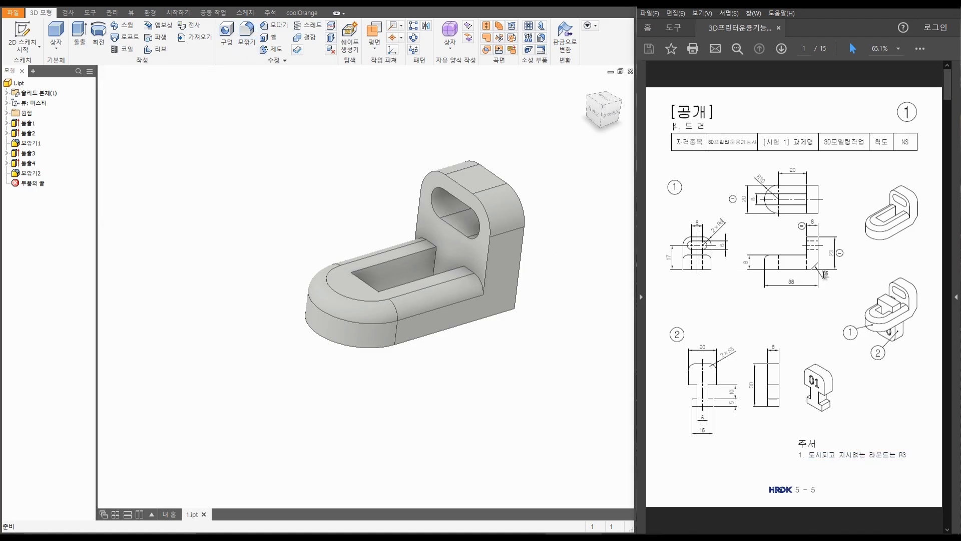
pyautogui.keyDown('shift'); pyautogui.moveTo(588, 355); pyautogui.dragTo(512, 333, button='middle'); pyautogui.keyUp('shift')
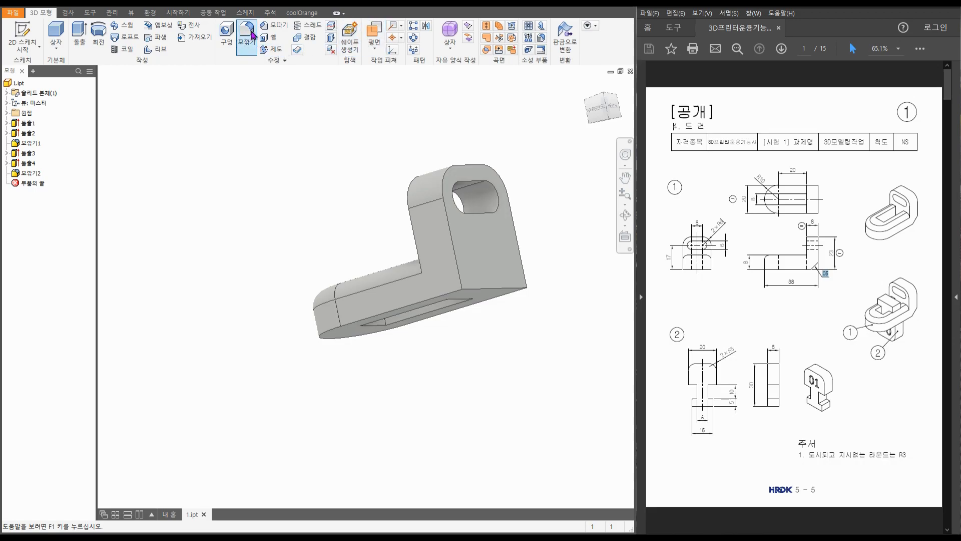
pyautogui.click(267, 26)
pyautogui.click(471, 285)
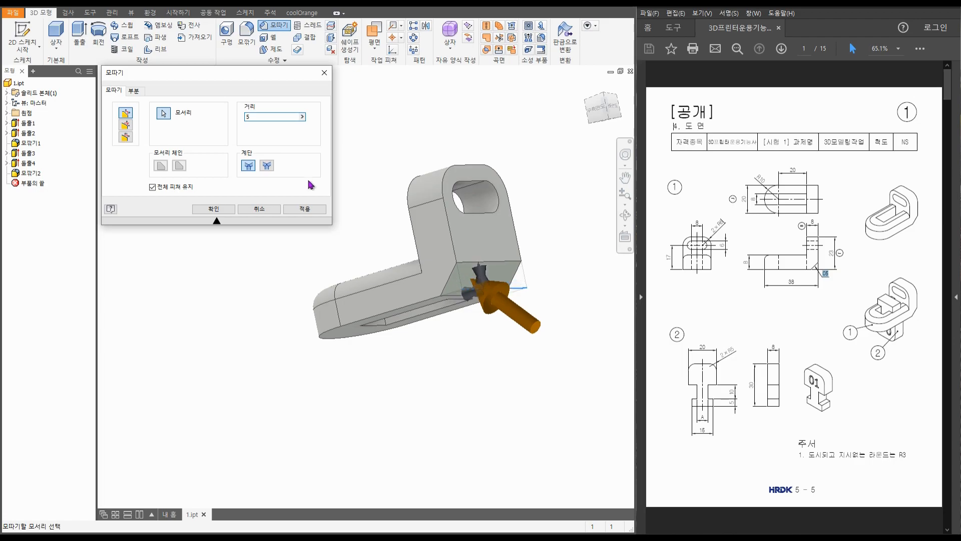
pyautogui.click(316, 210)
pyautogui.keyDown('shift'); pyautogui.moveTo(382, 184); pyautogui.dragTo(457, 204, button='middle'); pyautogui.keyUp('shift')
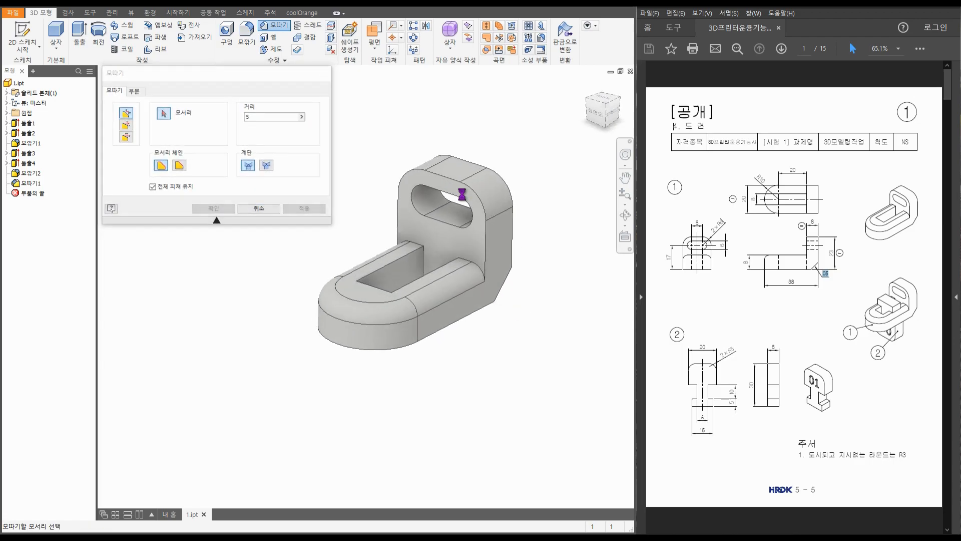
pyautogui.press('Escape')
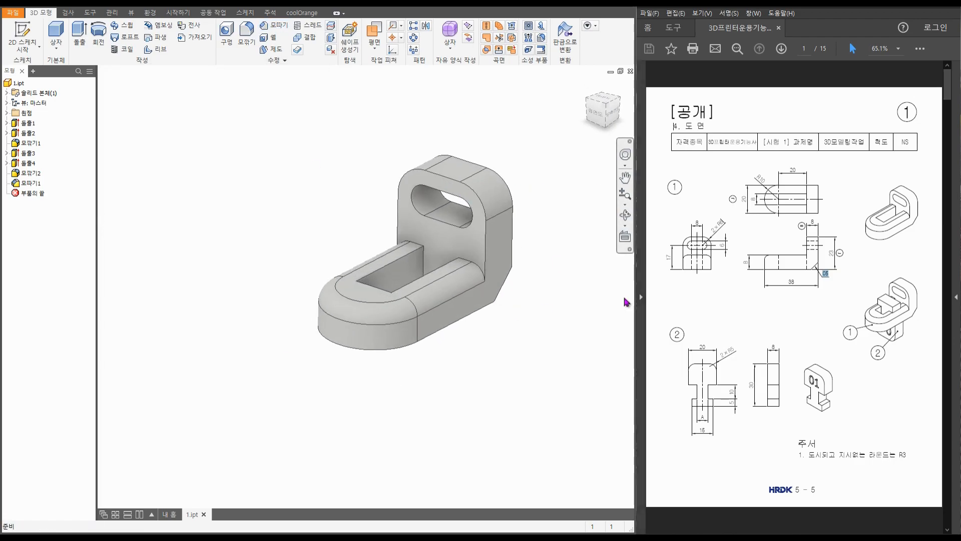
pyautogui.moveTo(503, 328); pyautogui.dragTo(485, 326, button='middle')
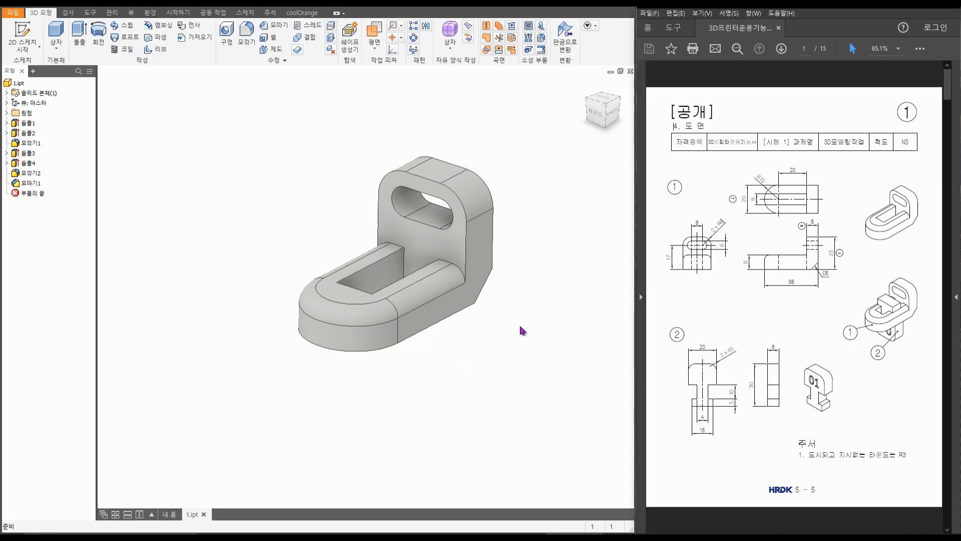
pyautogui.scroll(3, 581, 205)
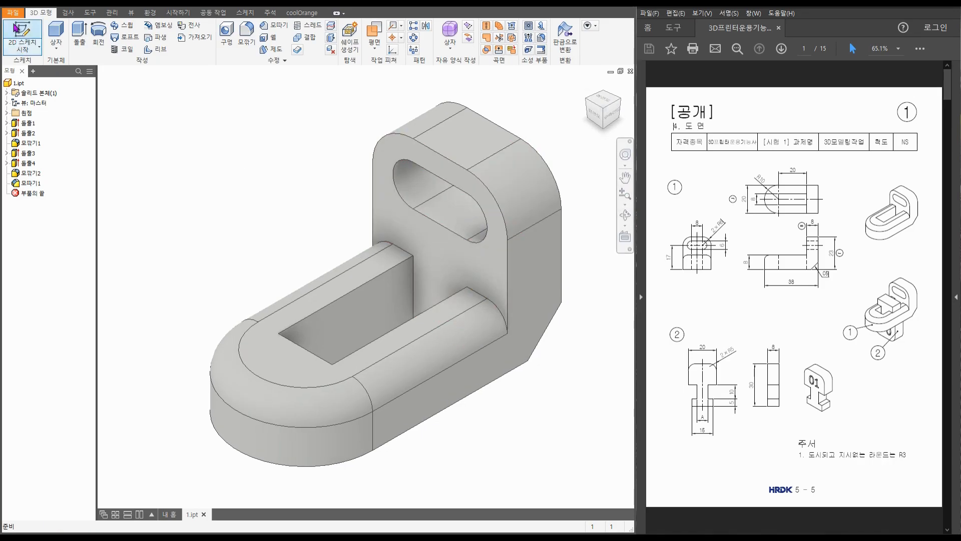
# Step: Create a new part from the Standard.ipt template and start a 2D sketch on the XY plane
pyautogui.click(18, 15)
pyautogui.click(37, 49)
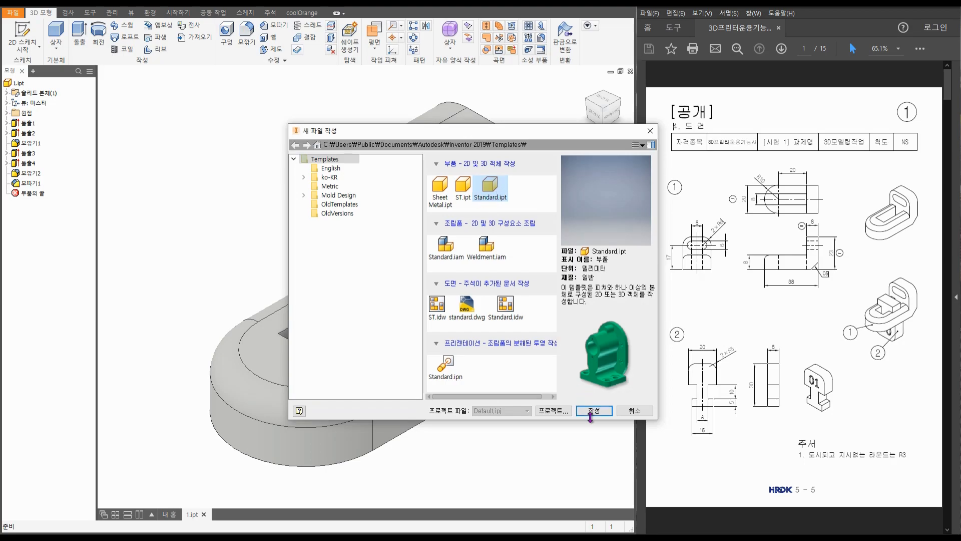
pyautogui.click(595, 411)
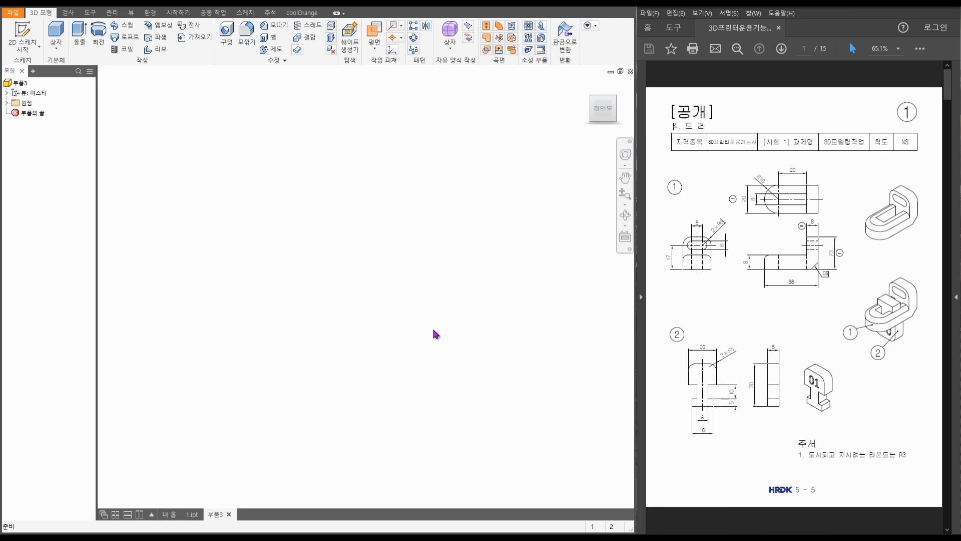
pyautogui.press('s')
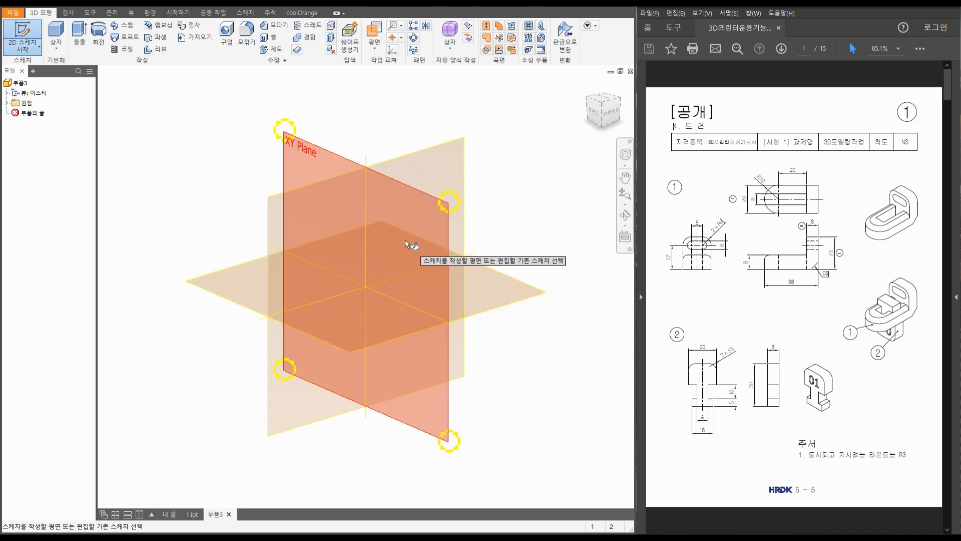
pyautogui.click(404, 239)
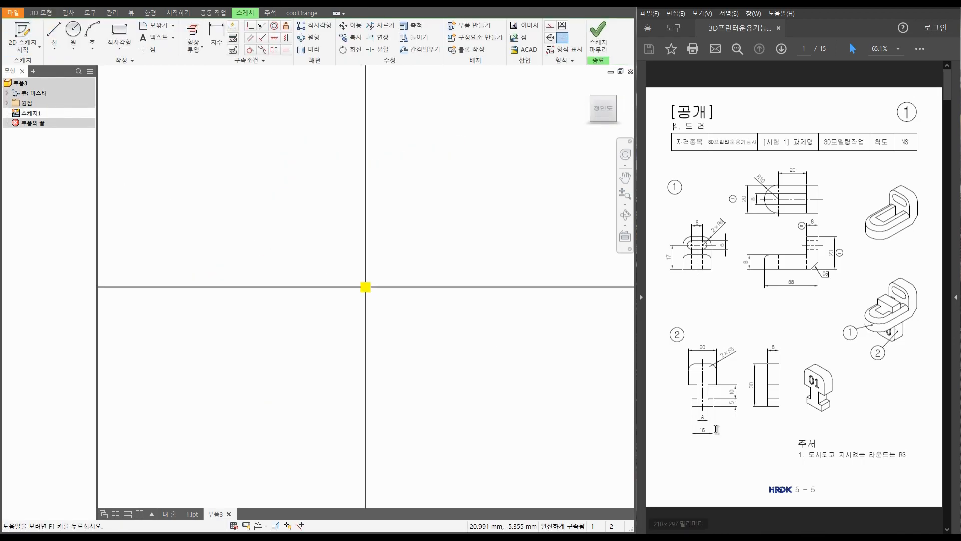
# Step: Sketch three stacked rectangles for part 2: a head about 6.4 mm wide, a narrow stem below it, and a wide, shallow foot
pyautogui.press('r')
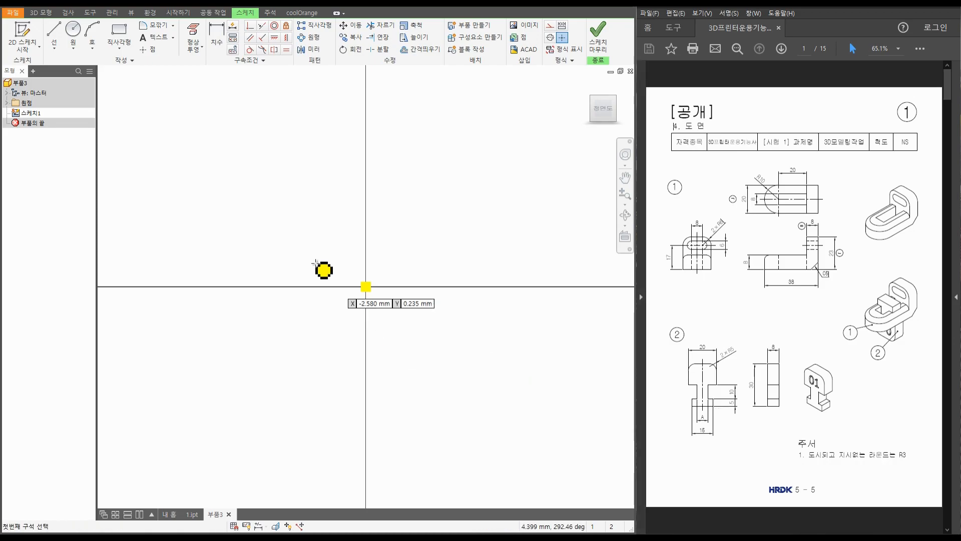
pyautogui.click(331, 215)
pyautogui.click(414, 141)
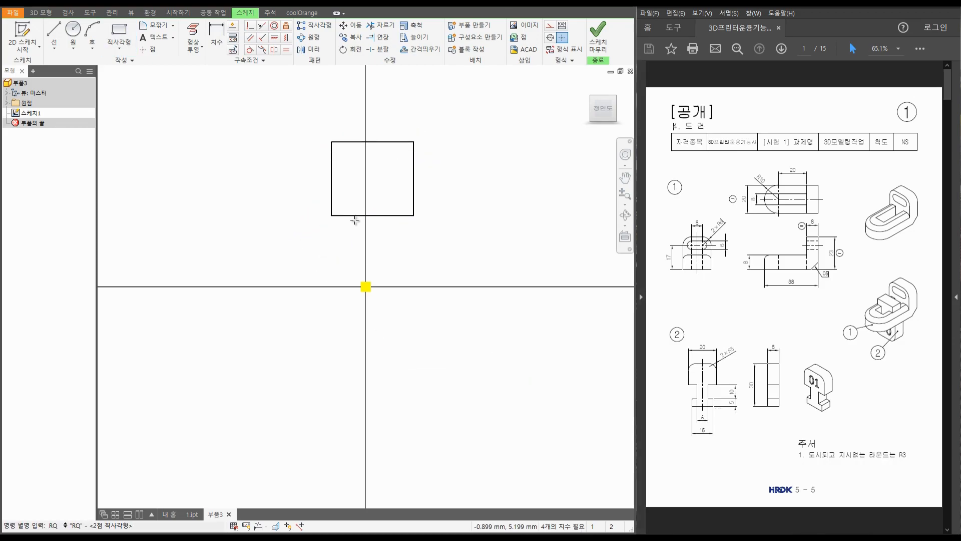
pyautogui.click(355, 215)
pyautogui.click(394, 344)
pyautogui.click(317, 343)
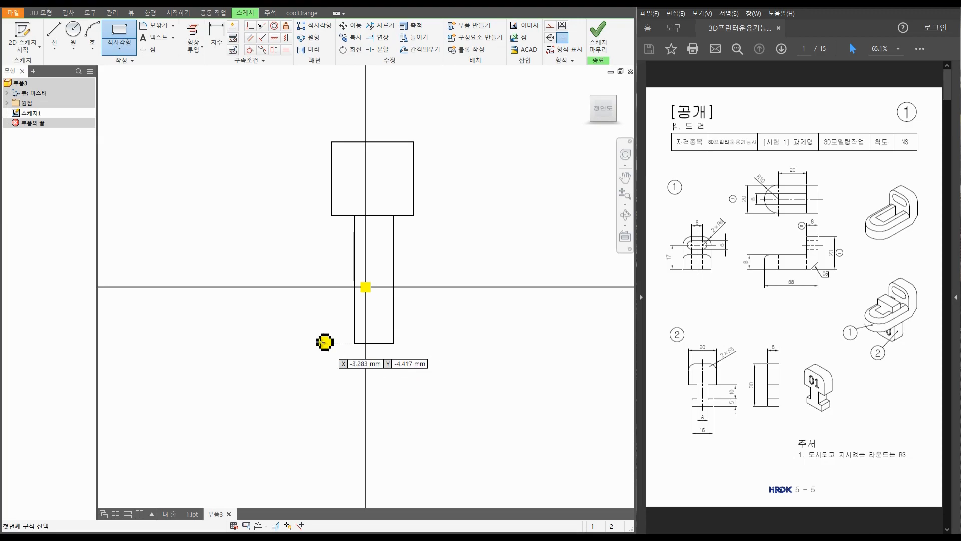
pyautogui.click(430, 376)
pyautogui.press('Escape')
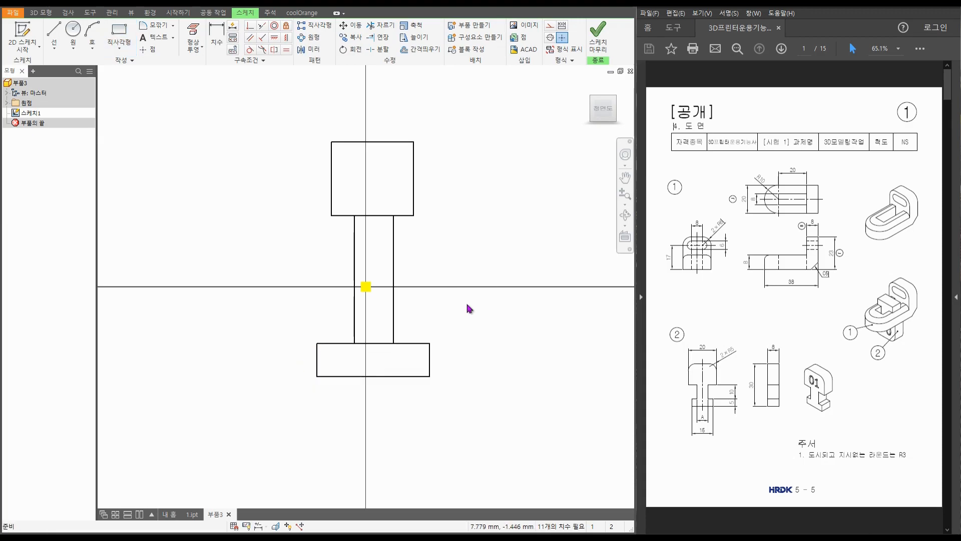
# Step: Align the midpoints of the head's top edge and the foot's bottom edge vertically with the sketch origin
pyautogui.click(286, 38)
pyautogui.click(372, 142)
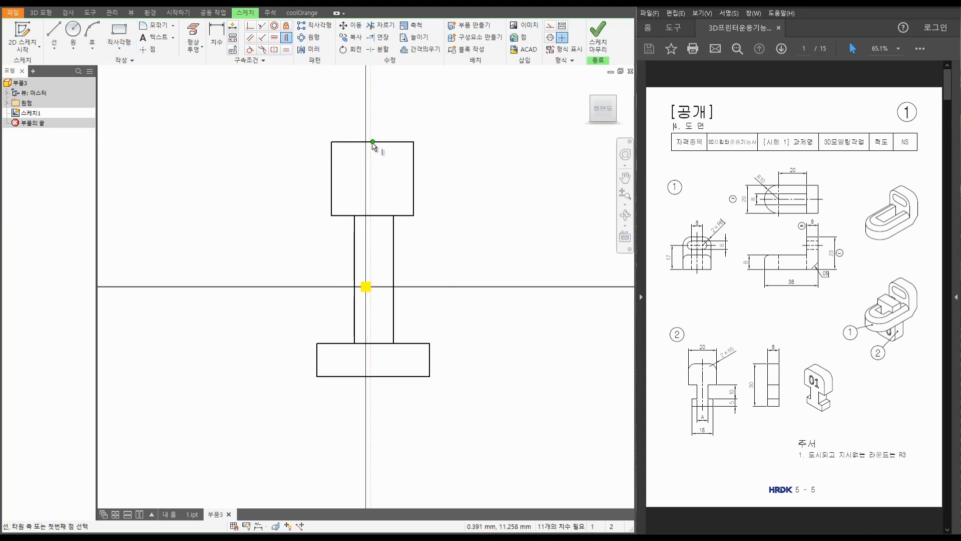
pyautogui.click(365, 286)
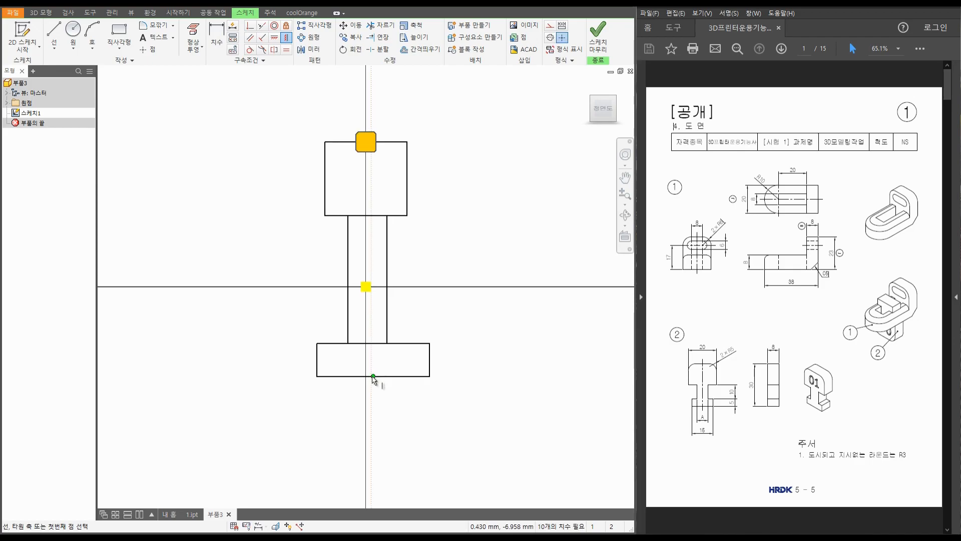
pyautogui.click(373, 376)
pyautogui.click(366, 288)
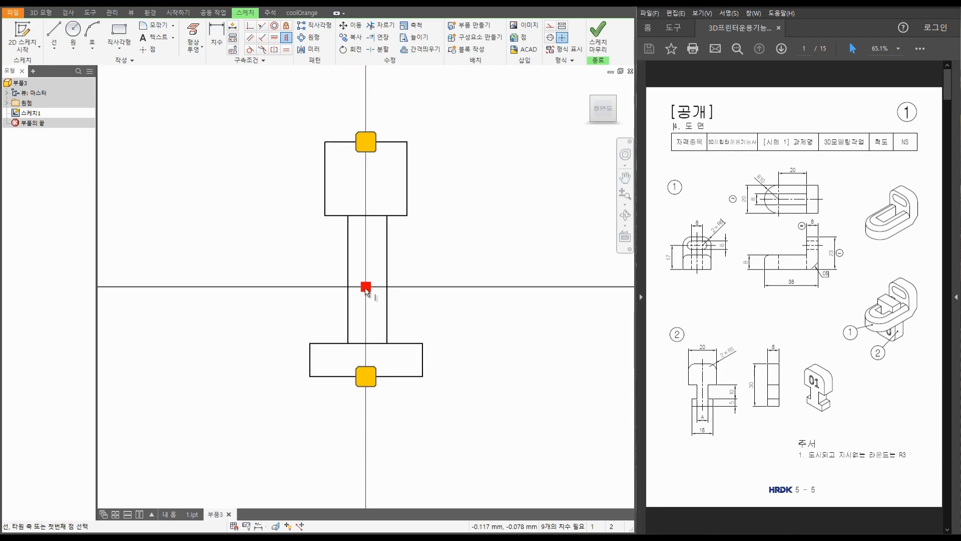
pyautogui.press('Escape')
# Step: Lower the foot's top edge slightly and make the stem's end midpoints coincident with the midpoints of the adjoining foot and head edges
pyautogui.moveTo(410, 342); pyautogui.dragTo(410, 346)
pyautogui.click(250, 25)
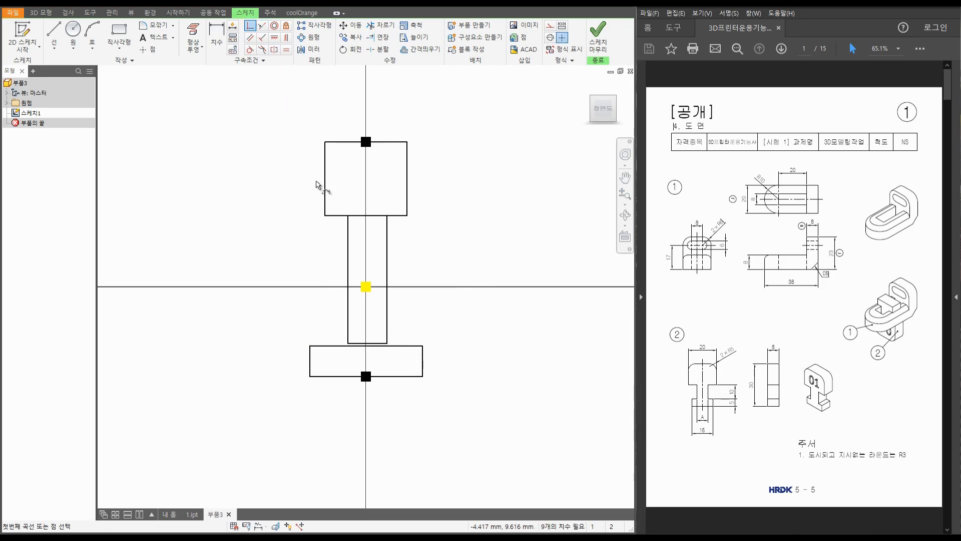
pyautogui.click(368, 344)
pyautogui.click(367, 346)
pyautogui.click(366, 219)
pyautogui.click(367, 220)
pyautogui.press('Escape')
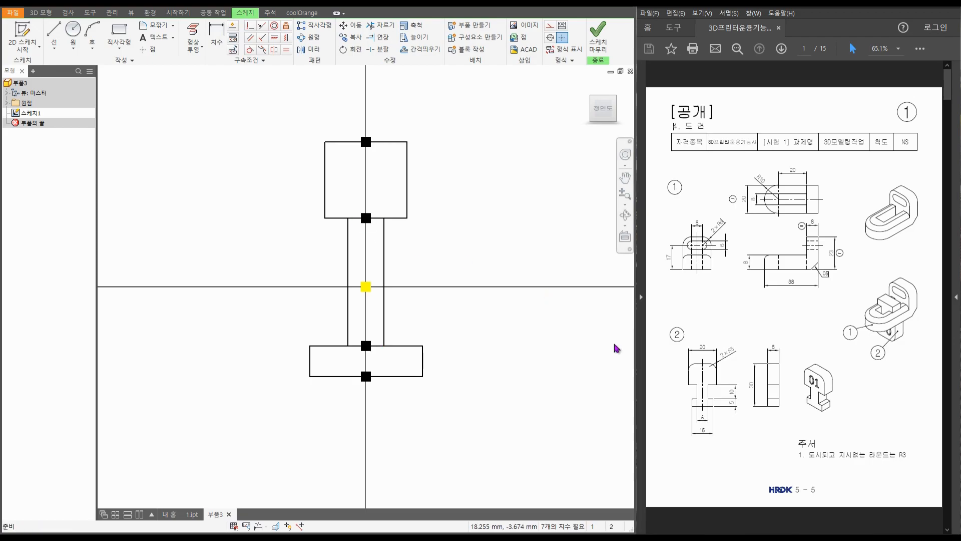
# Step: Dimension the width of the head rectangle as 20 mm
pyautogui.press('d')
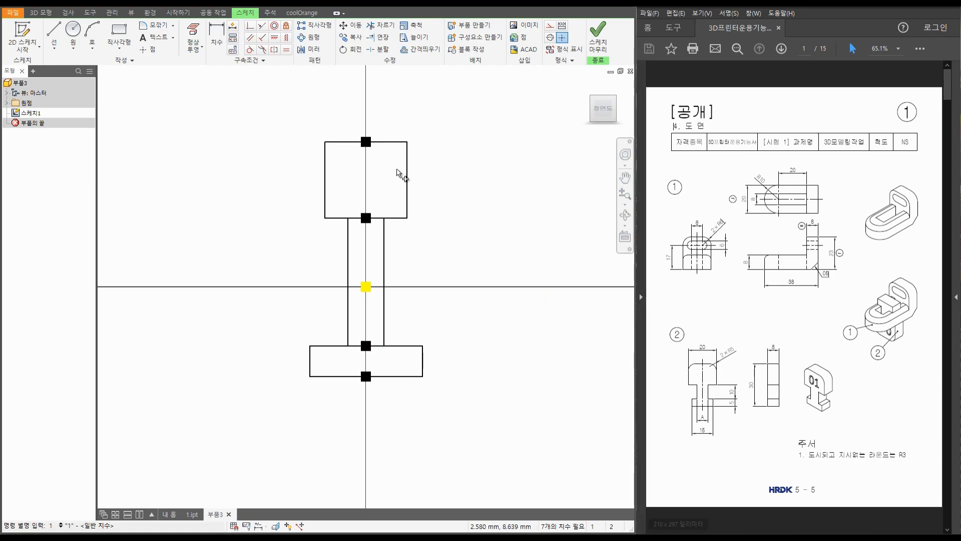
pyautogui.click(396, 142)
pyautogui.click(397, 125)
pyautogui.write('20')
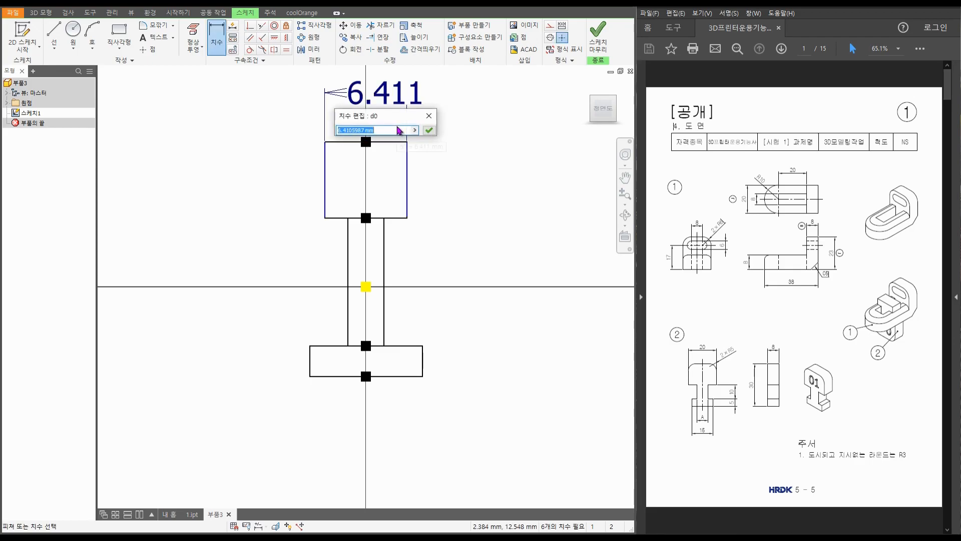
pyautogui.press('Return')
# Step: Dimension the vertical distance between the head's lower edge and the foot's upper edge as 10 mm
pyautogui.scroll(-5, 491, 264)
pyautogui.moveTo(491, 264)
pyautogui.mouseDown(button='middle')
pyautogui.moveTo(466, 311)
pyautogui.moveTo(440, 285)
pyautogui.mouseUp(button='middle')
pyautogui.scroll(2, 465, 313)
pyautogui.scroll(-2, 460, 315)
pyautogui.click(379, 327)
pyautogui.click(514, 323)
pyautogui.write('10')
pyautogui.press('Return')
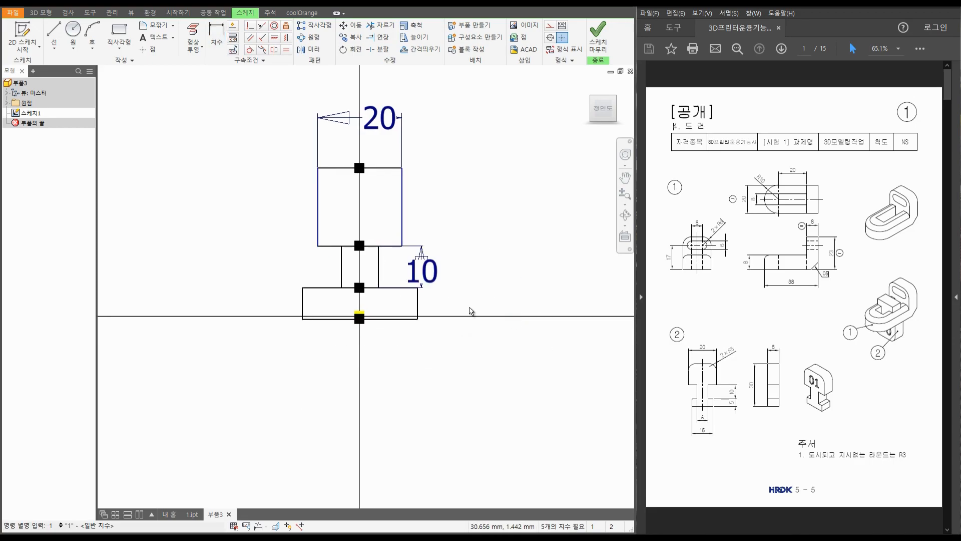
# Step: Dimension the foot rectangle with a height of 5 mm and a width of 15 mm
pyautogui.click(418, 313)
pyautogui.click(509, 308)
pyautogui.write('5')
pyautogui.press('Return')
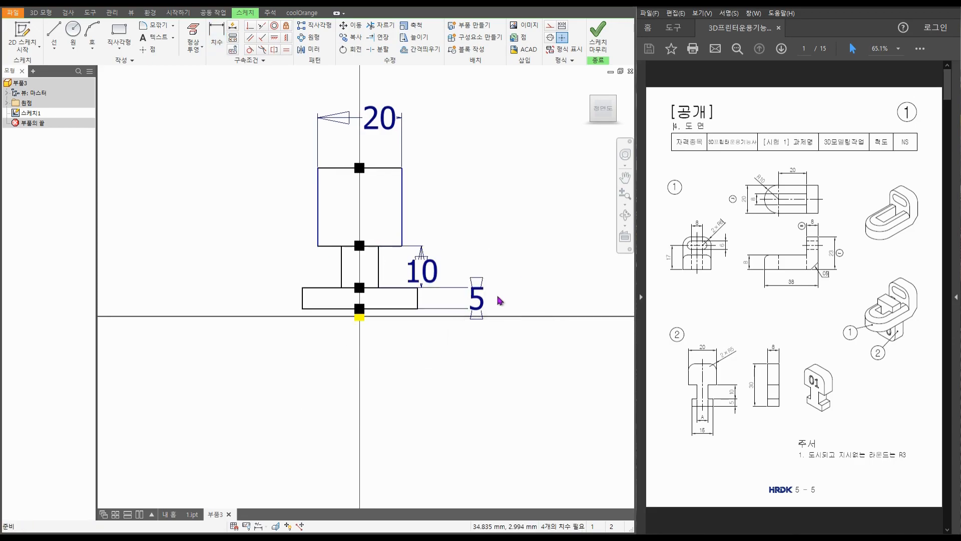
pyautogui.click(381, 309)
pyautogui.click(373, 403)
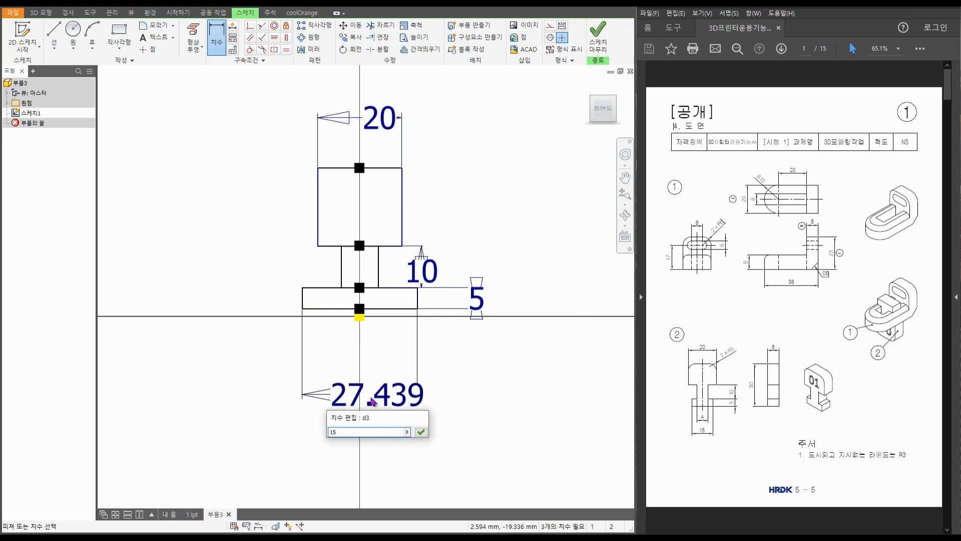
pyautogui.press('Return')
pyautogui.press('Escape')
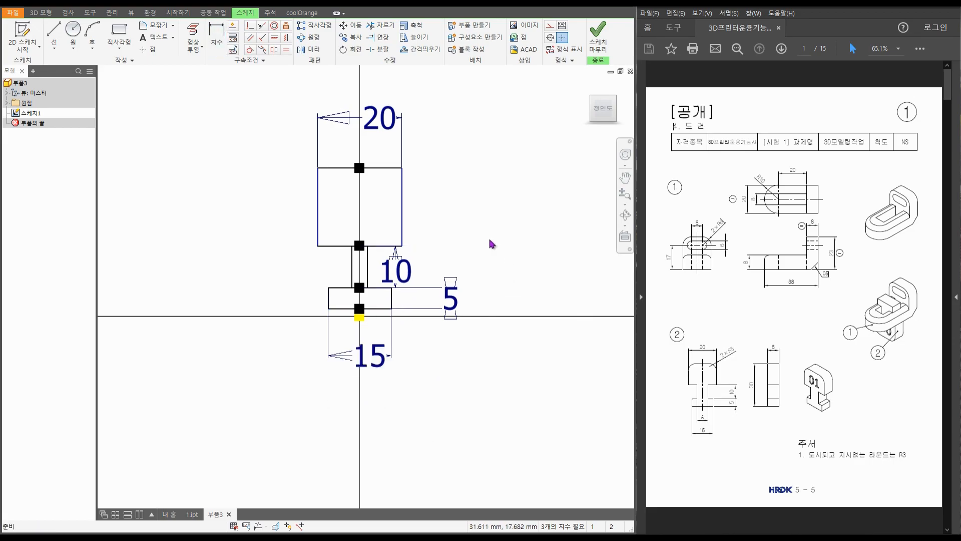
# Step: Dimension the overall height from the head's top edge to the foot's bottom edge as 30 mm
pyautogui.press('d')
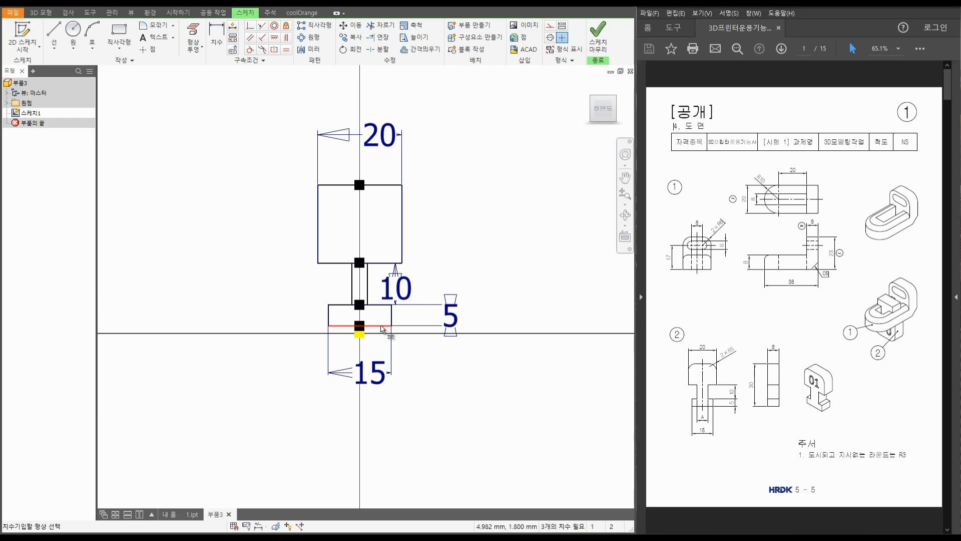
pyautogui.click(388, 190)
pyautogui.click(371, 325)
pyautogui.click(538, 263)
pyautogui.press('Return')
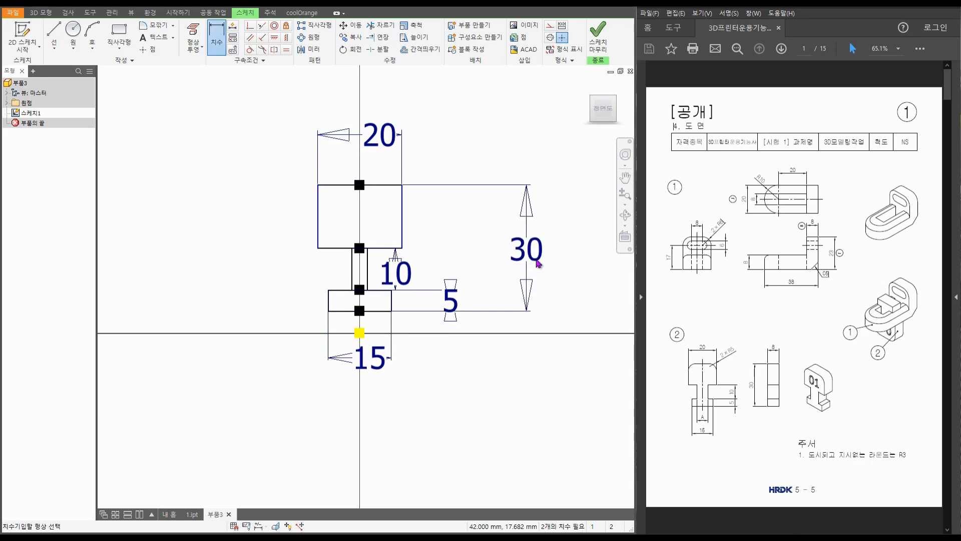
pyautogui.press('Escape')
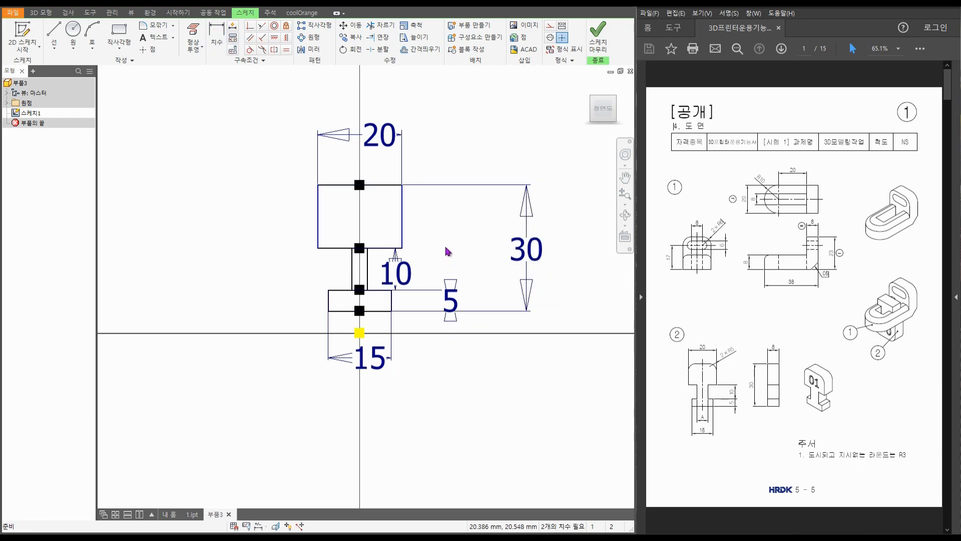
# Step: Make the foot's bottom midpoint coincident with the sketch origin and widen the stem by moving its side edge outward
pyautogui.click(249, 25)
pyautogui.click(363, 314)
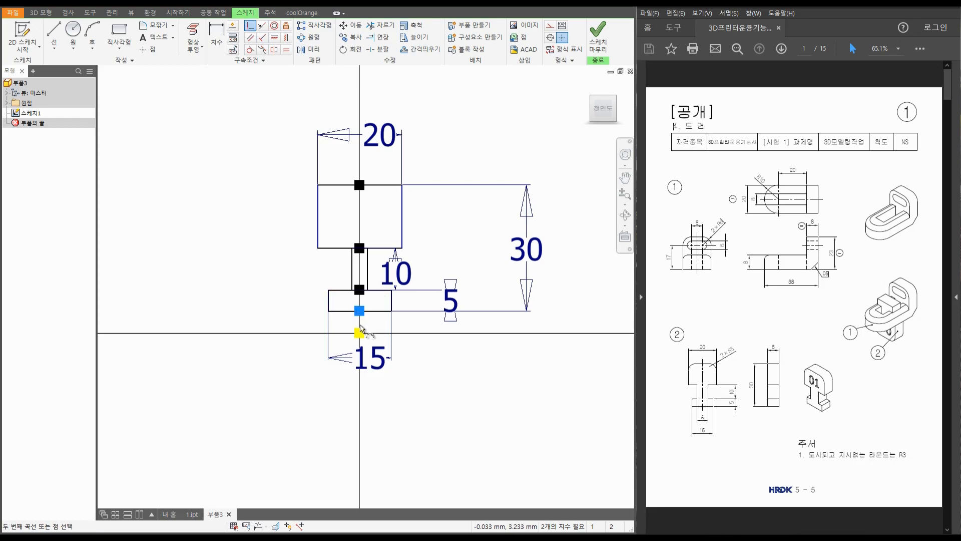
pyautogui.click(359, 333)
pyautogui.press('Escape')
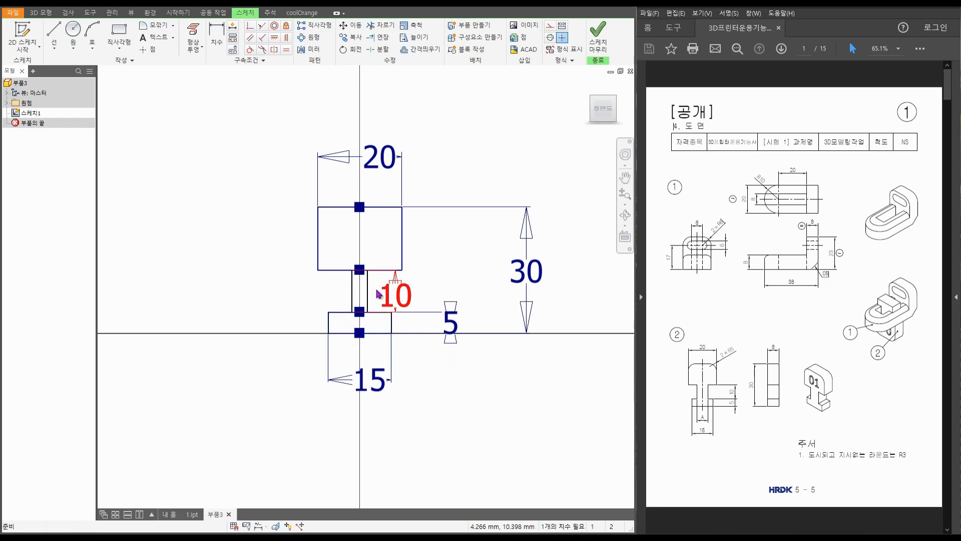
pyautogui.moveTo(386, 296)
pyautogui.mouseDown()
pyautogui.moveTo(379, 299)
pyautogui.moveTo(389, 296)
pyautogui.mouseUp()
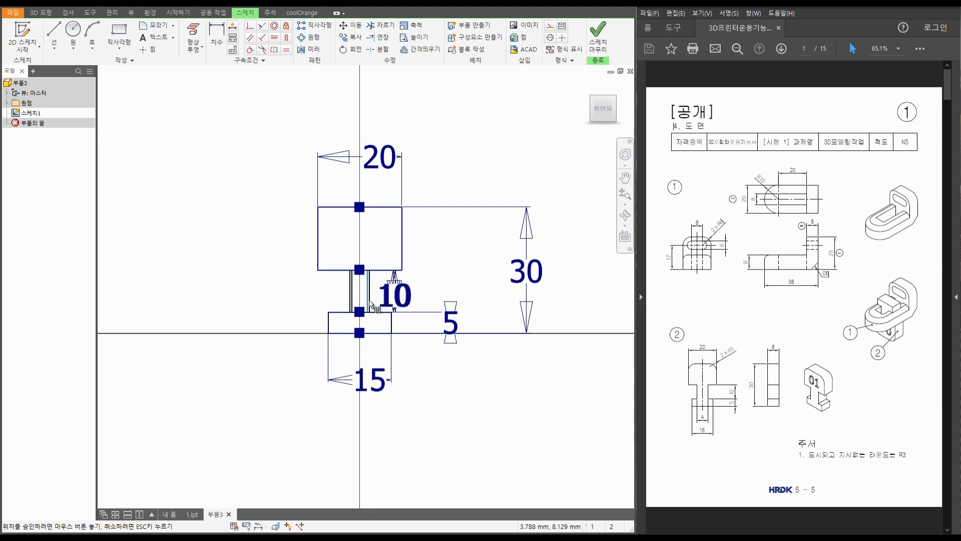
# Step: Check stem width A of part 2 in the drawing against the slot width in part 1's top view
pyautogui.moveTo(699, 418); pyautogui.dragTo(705, 417)
pyautogui.click(726, 425)
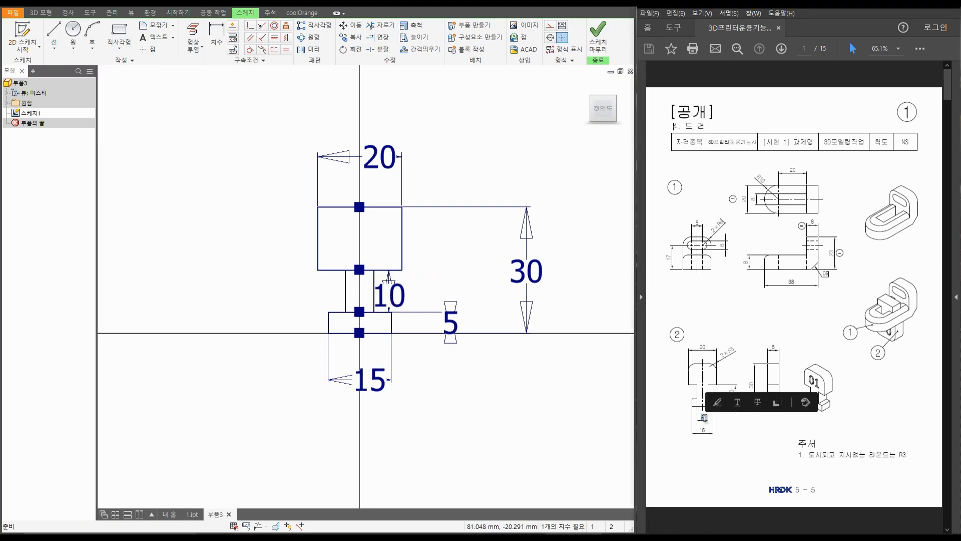
pyautogui.click(898, 314)
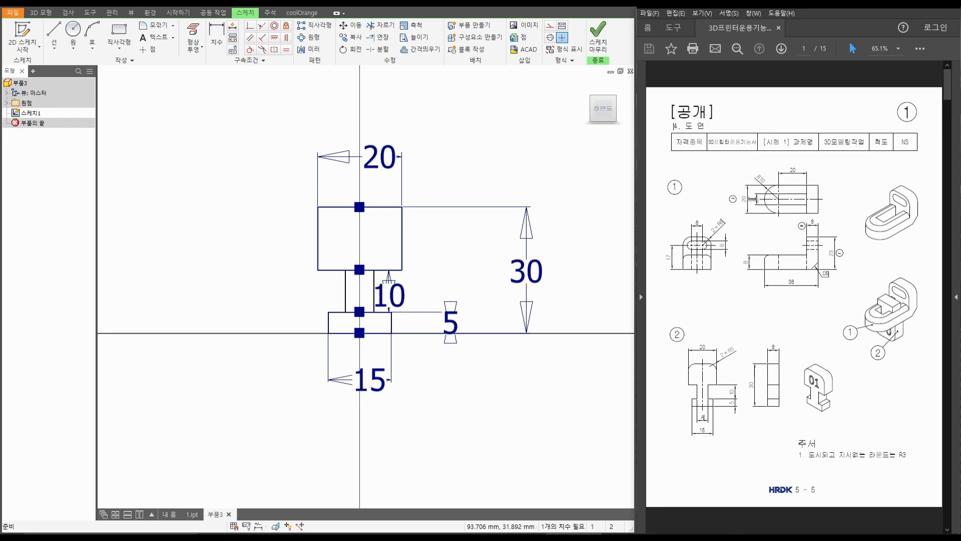
pyautogui.moveTo(755, 199); pyautogui.dragTo(752, 199)
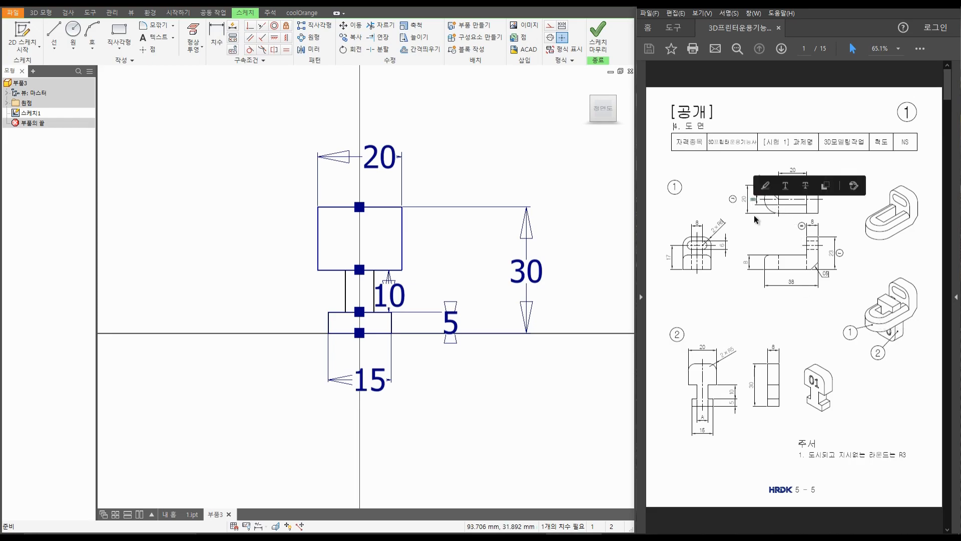
# Step: Dimension the width of the stem between the head and foot rectangles as 7 mm
pyautogui.click(749, 313)
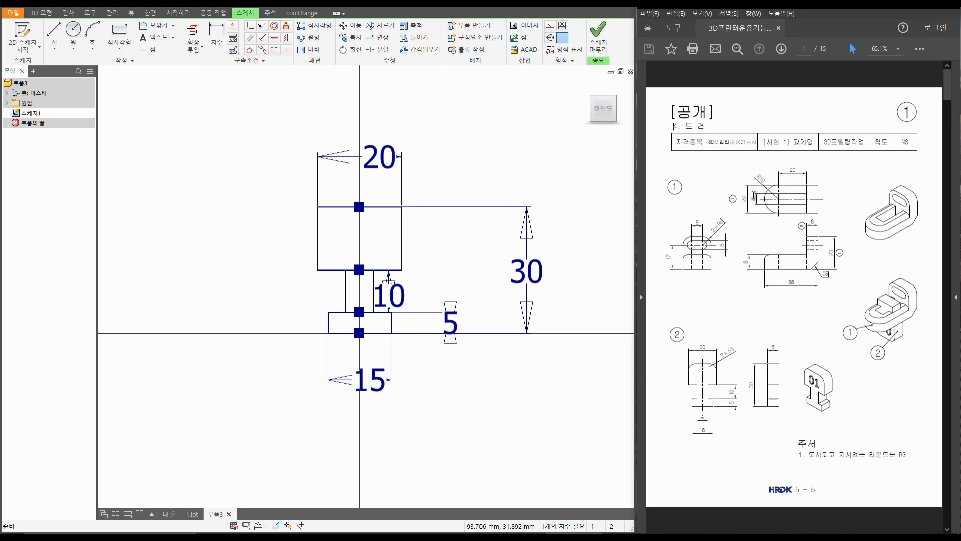
pyautogui.click(741, 291)
pyautogui.click(571, 352)
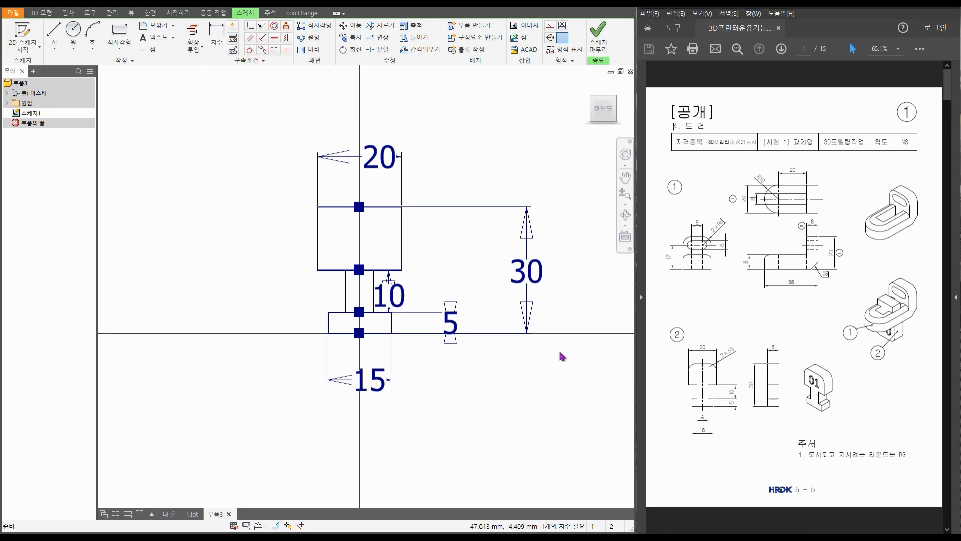
pyautogui.press('d')
pyautogui.click(373, 300)
pyautogui.click(345, 311)
pyautogui.click(482, 426)
pyautogui.write('7')
pyautogui.press('Return')
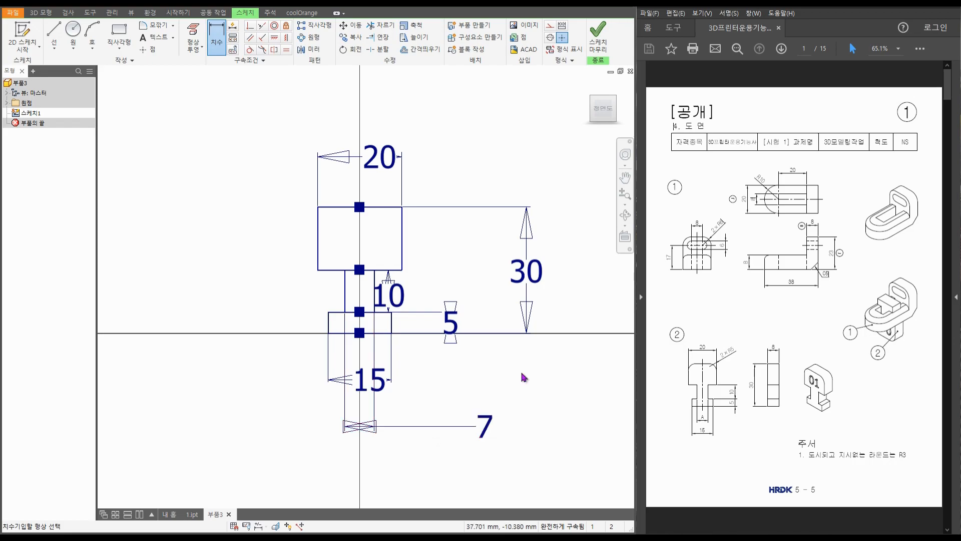
pyautogui.press('Escape')
# Step: Finish the sketch and extrude the whole head, stem and foot profile by 8 mm
pyautogui.moveTo(538, 369); pyautogui.dragTo(483, 357, button='middle')
pyautogui.moveTo(483, 357); pyautogui.dragTo(554, 379, button='right')
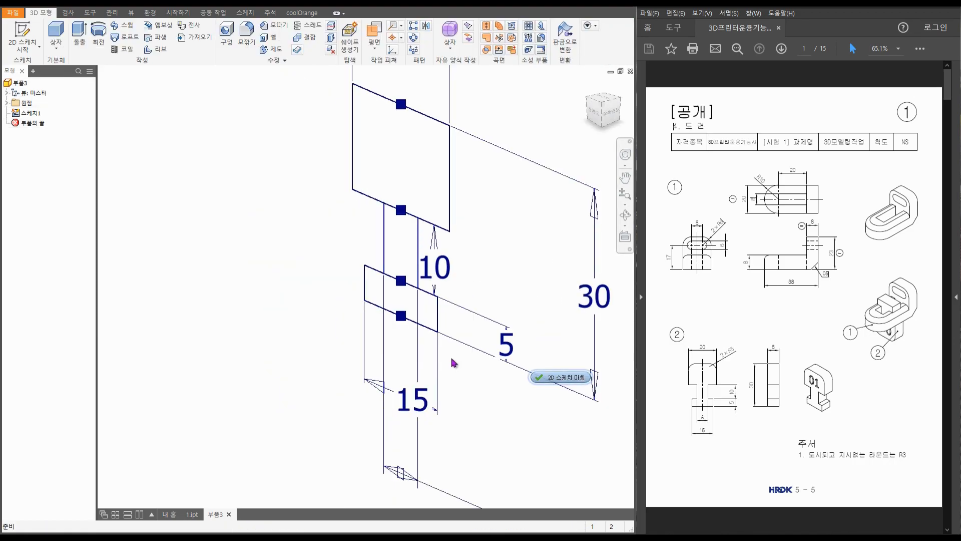
pyautogui.press('e')
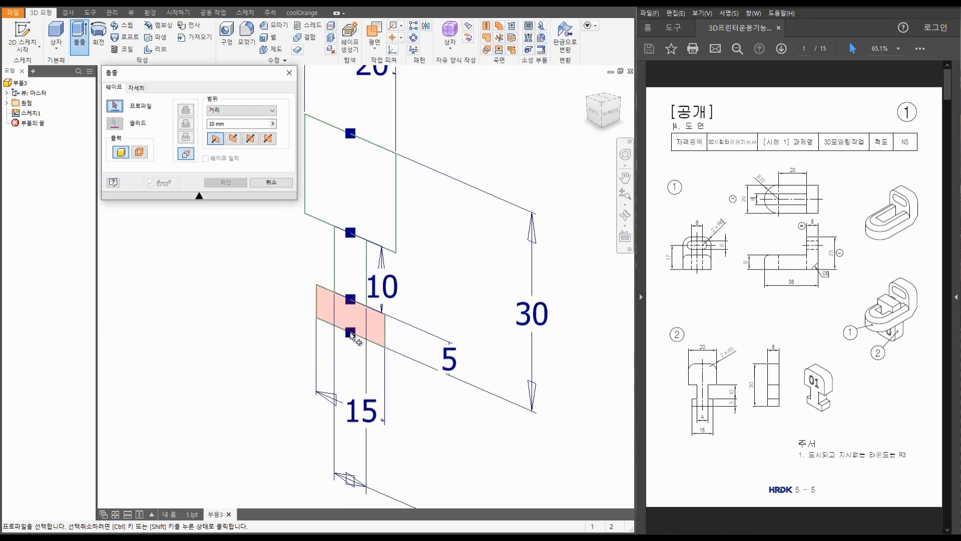
pyautogui.moveTo(227, 124); pyautogui.dragTo(199, 123)
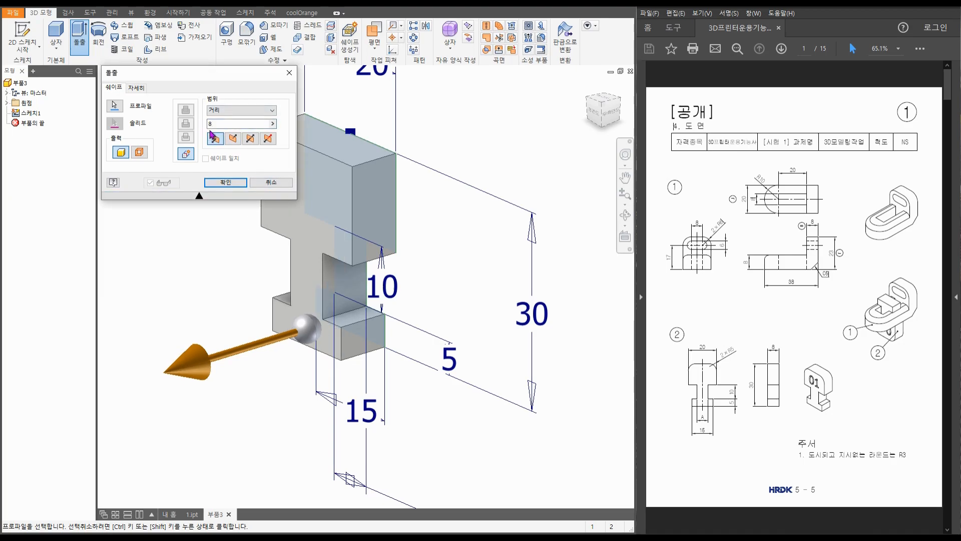
pyautogui.click(225, 182)
# Step: Save the part under the file name 2 in the 3D프린터운용기능사 folder
pyautogui.hotkey('ctrl', 's')
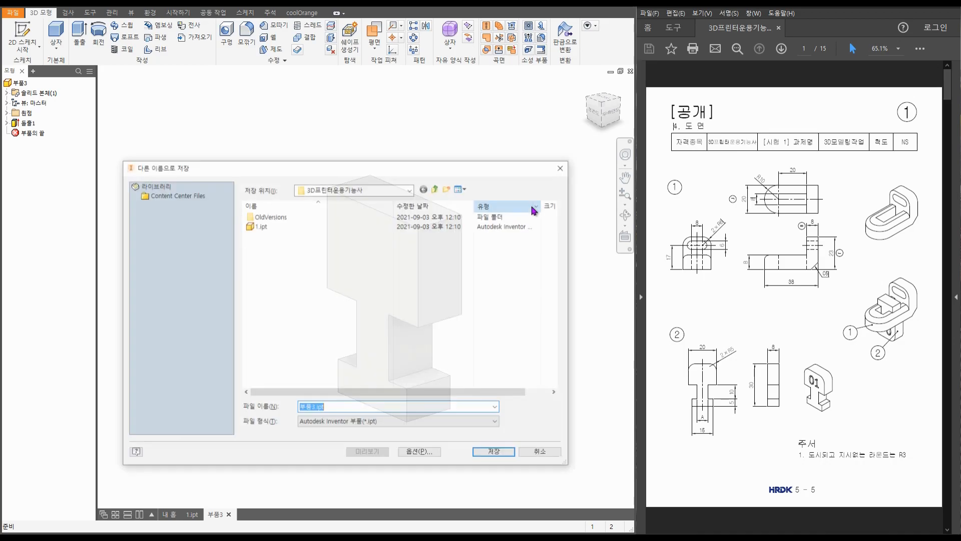
pyautogui.tripleClick(341, 407)
pyautogui.write('2')
pyautogui.click(508, 454)
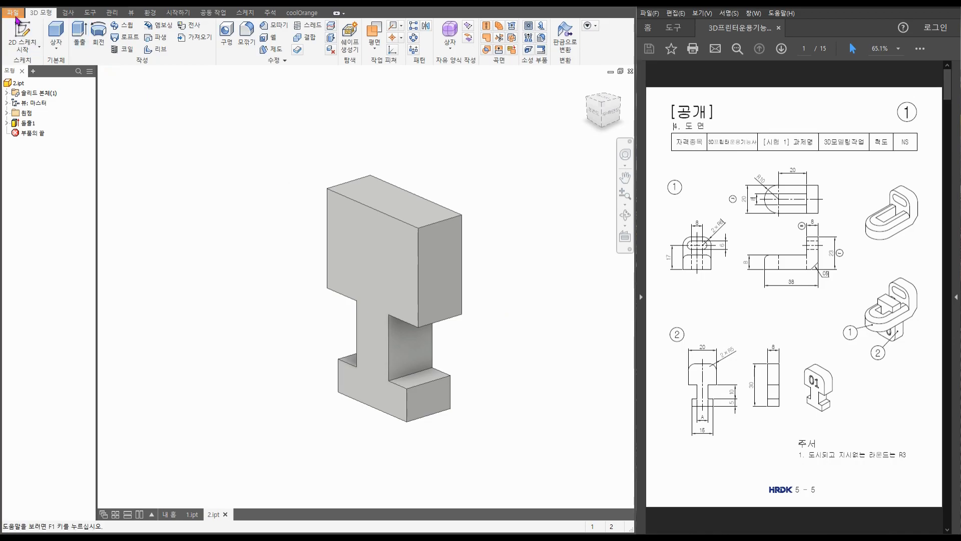
pyautogui.click(13, 12)
pyautogui.moveTo(36, 101)
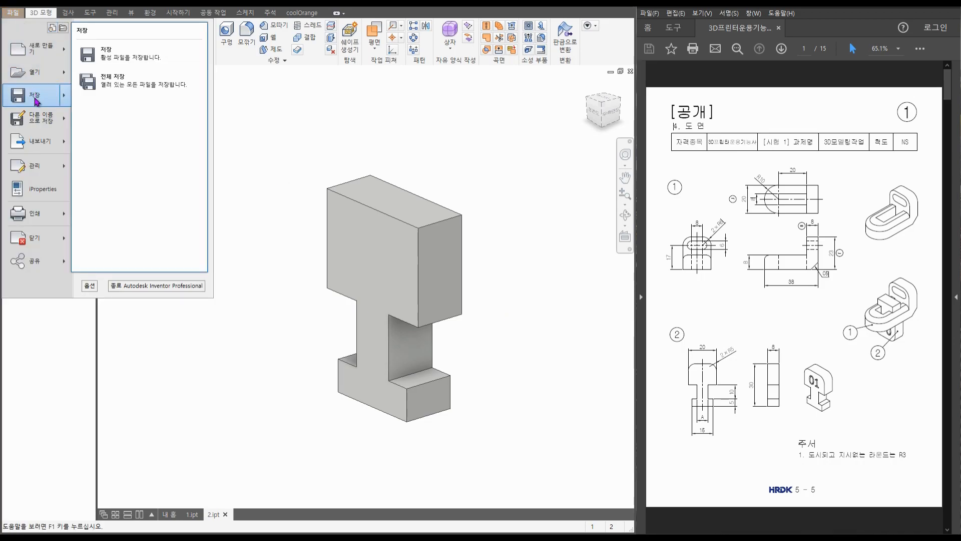
pyautogui.click(130, 60)
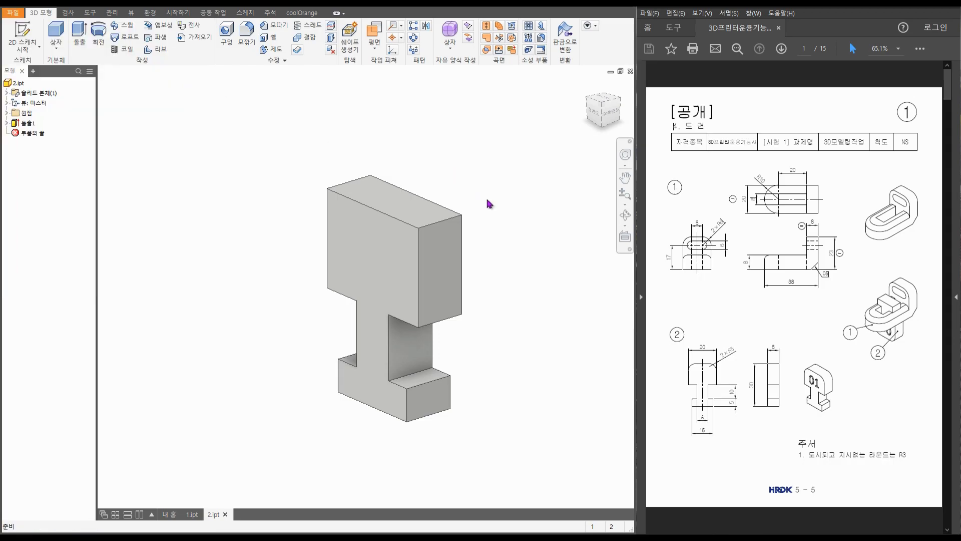
# Step: Fillet the two upper corner edges of the head with a 5 mm radius
pyautogui.moveTo(487, 200); pyautogui.dragTo(459, 183, button='middle')
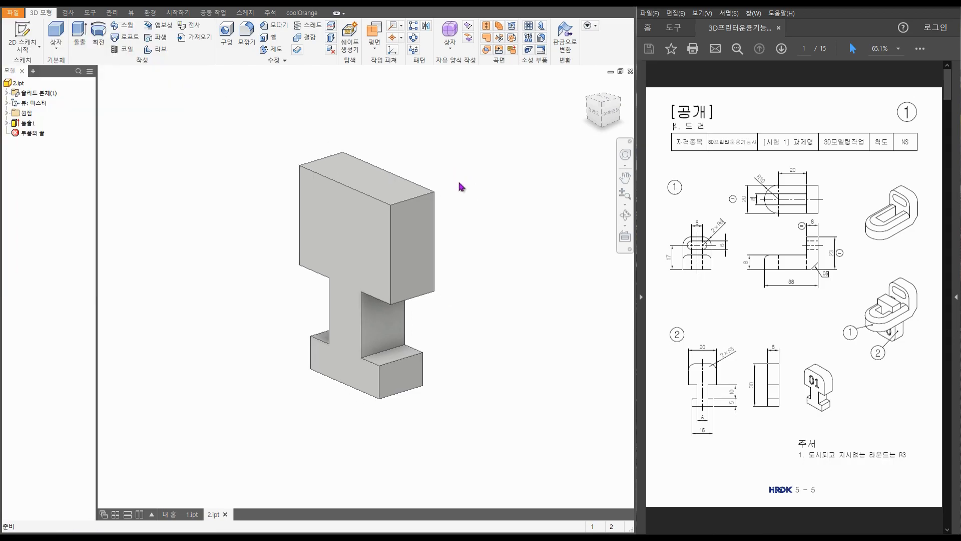
pyautogui.moveTo(724, 355); pyautogui.dragTo(750, 337)
pyautogui.click(569, 350)
pyautogui.press('f')
pyautogui.click(418, 197)
pyautogui.moveTo(435, 180); pyautogui.dragTo(558, 232, button='middle')
pyautogui.click(440, 217)
pyautogui.click(197, 118)
pyautogui.write('5')
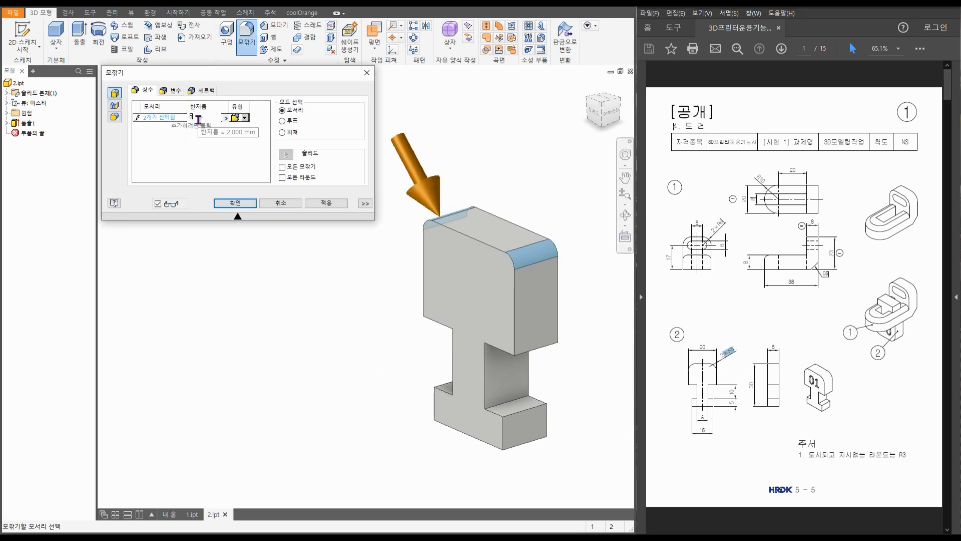
pyautogui.click(326, 203)
pyautogui.moveTo(536, 211); pyautogui.dragTo(443, 187, button='middle')
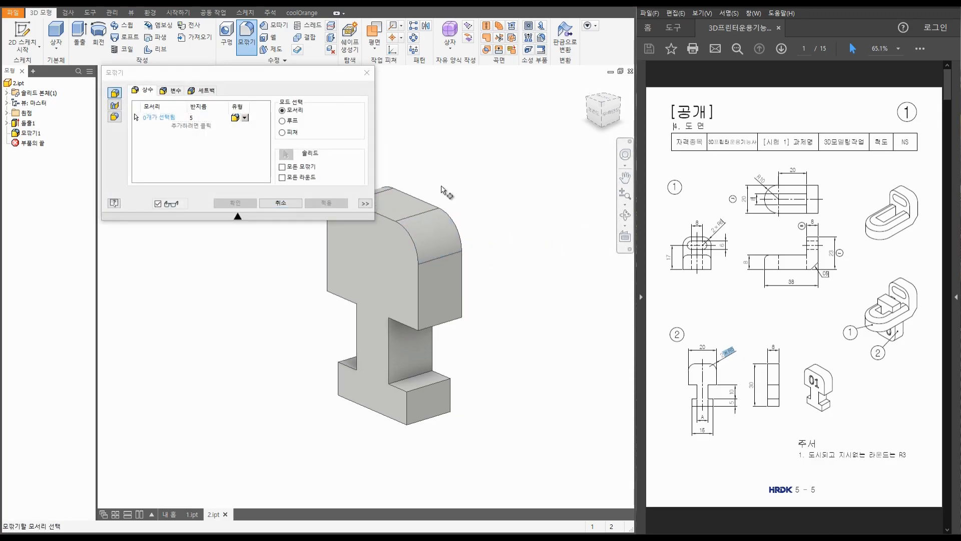
pyautogui.press('Escape')
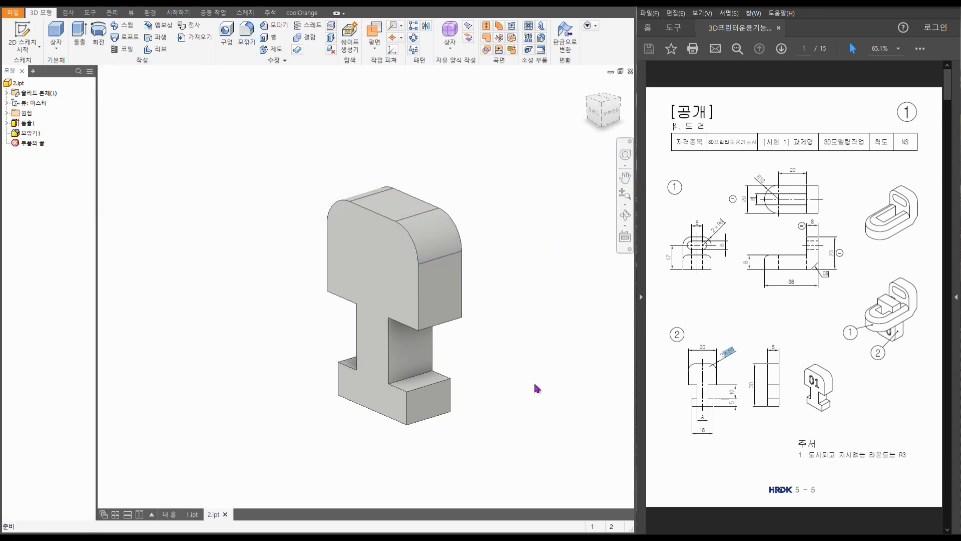
# Step: Start a new sketch on the front face of the part
pyautogui.click(757, 352)
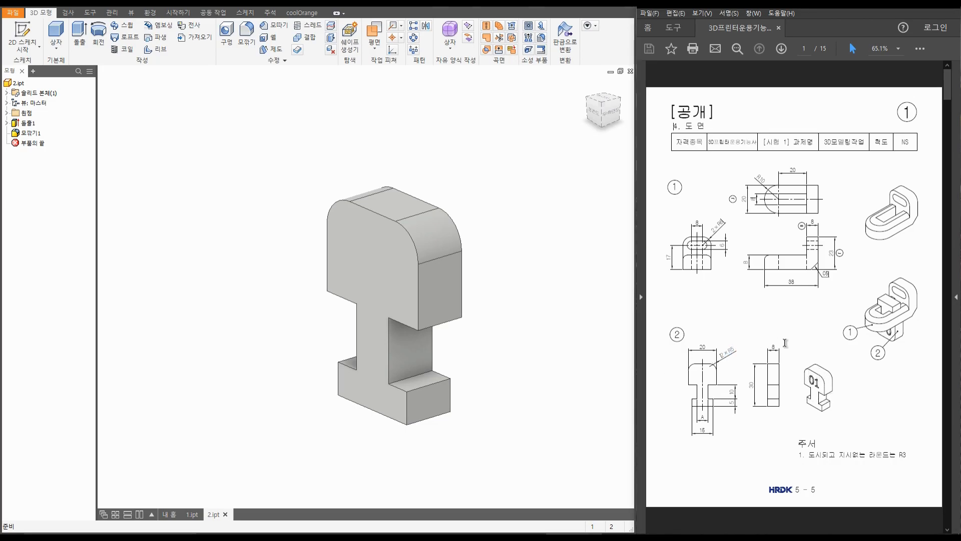
pyautogui.moveTo(518, 334); pyautogui.dragTo(486, 307, button='middle')
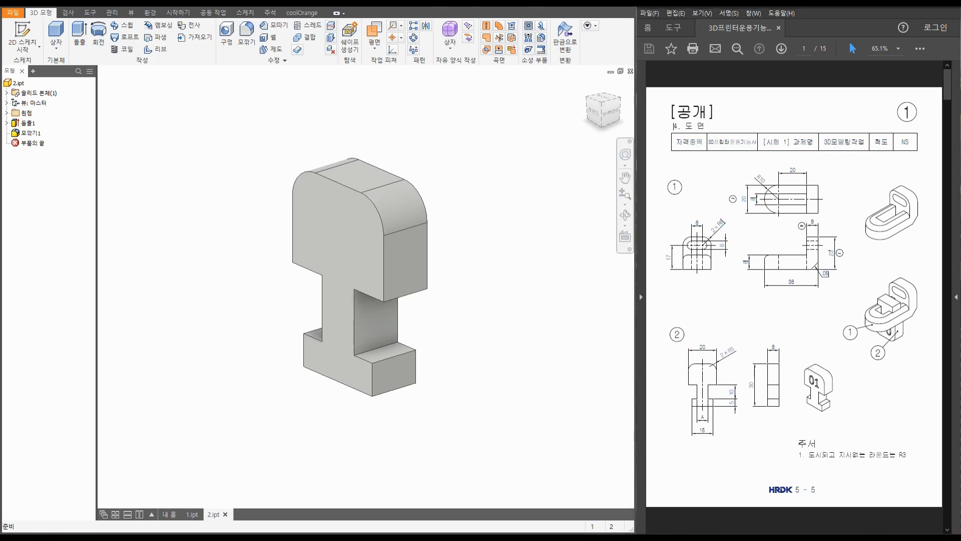
pyautogui.moveTo(480, 331); pyautogui.dragTo(517, 329, button='middle')
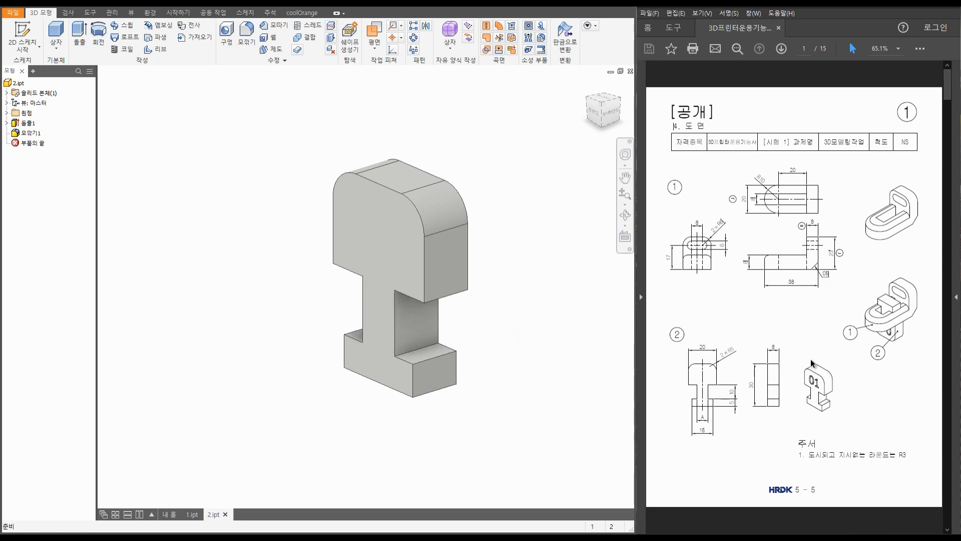
pyautogui.click(381, 266)
pyautogui.click(417, 260)
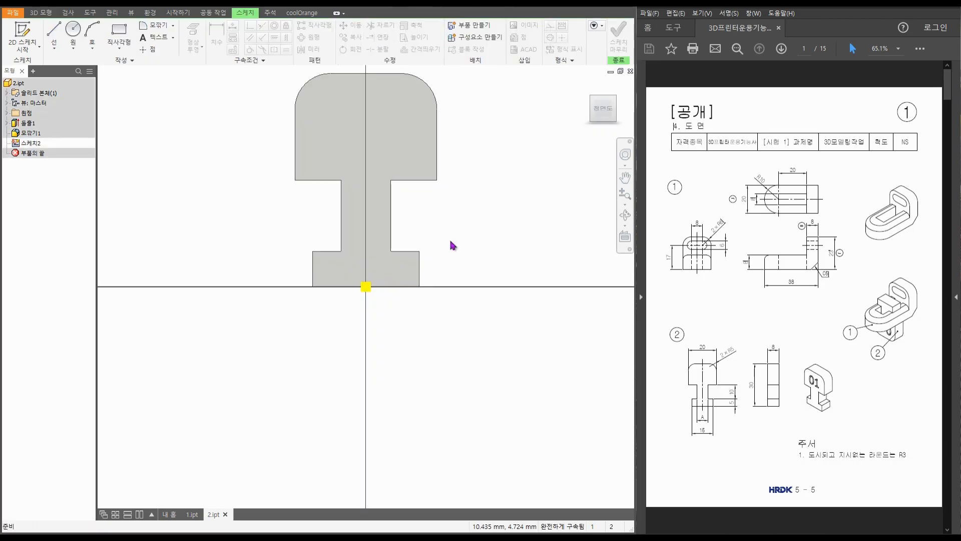
# Step: Add the text 01 in a box on the head, 8 mm high and centred both horizontally and vertically
pyautogui.click(157, 37)
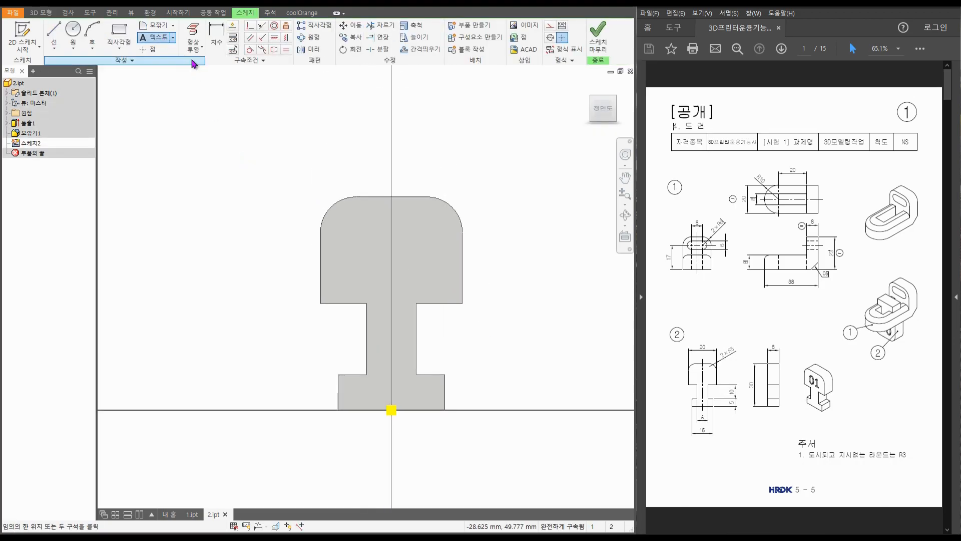
pyautogui.click(344, 218)
pyautogui.click(440, 286)
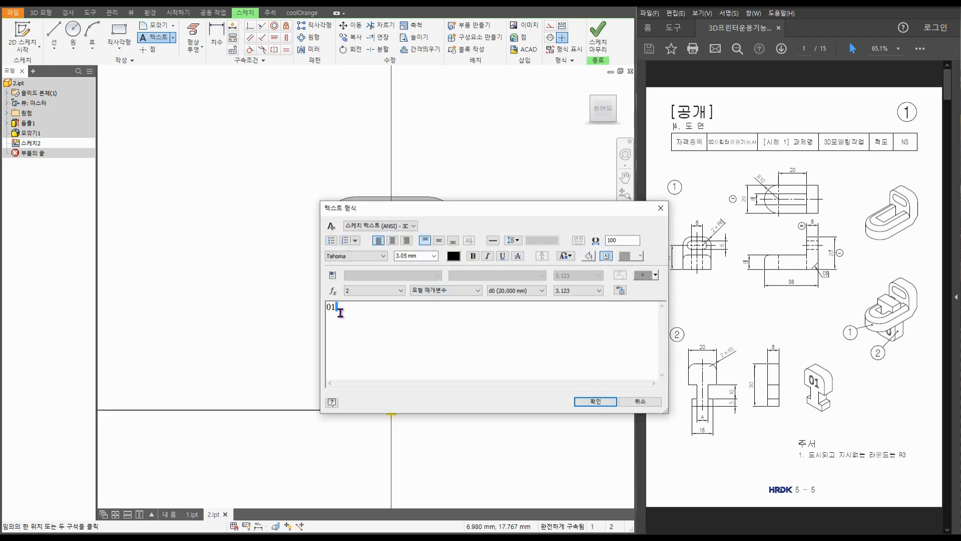
pyautogui.click(420, 257)
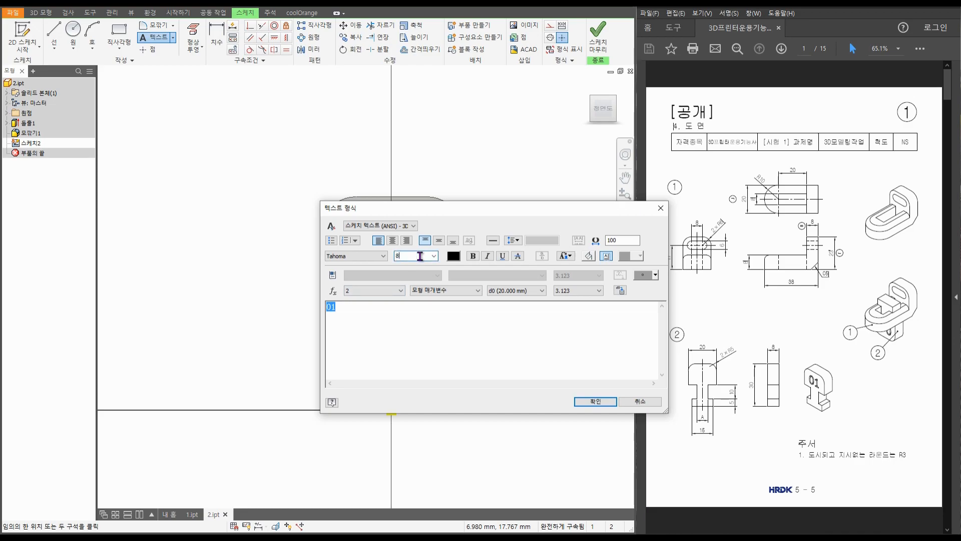
pyautogui.press('Return')
pyautogui.click(392, 240)
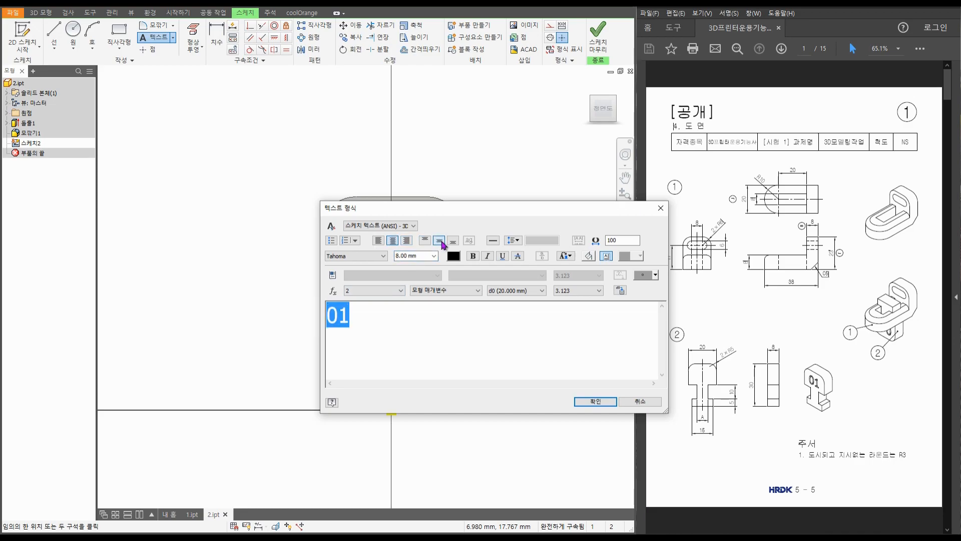
pyautogui.click(576, 401)
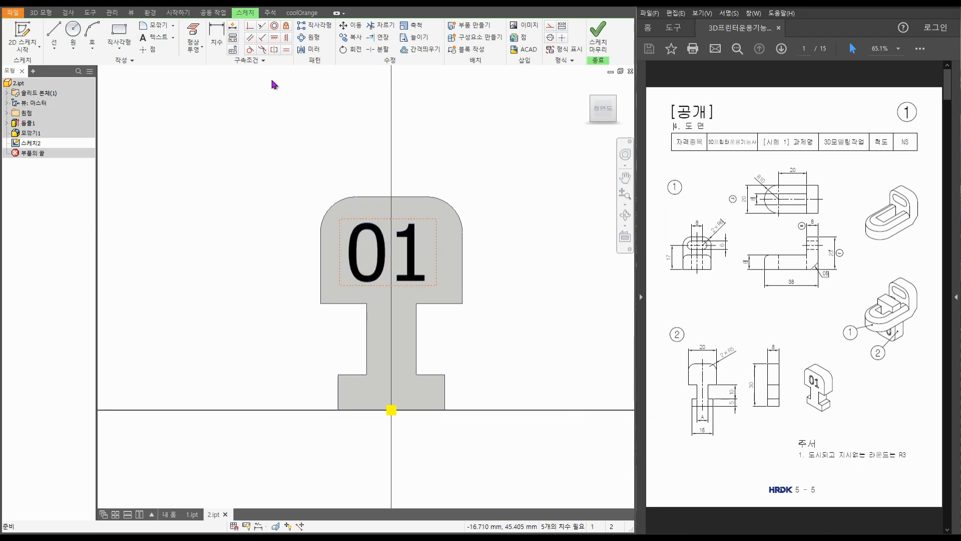
# Step: Align the lower midpoint of the 01 text box vertically with the sketch origin
pyautogui.click(286, 38)
pyautogui.click(389, 285)
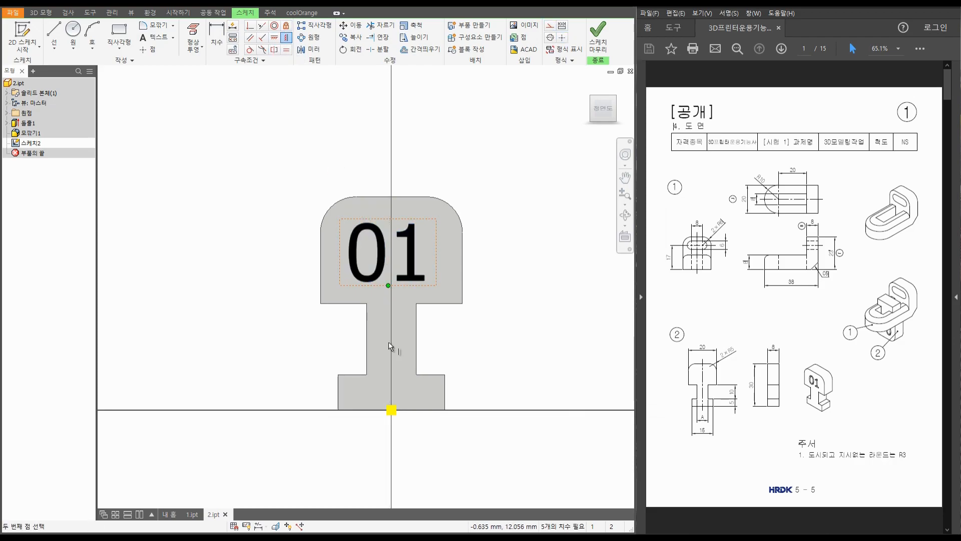
pyautogui.click(392, 411)
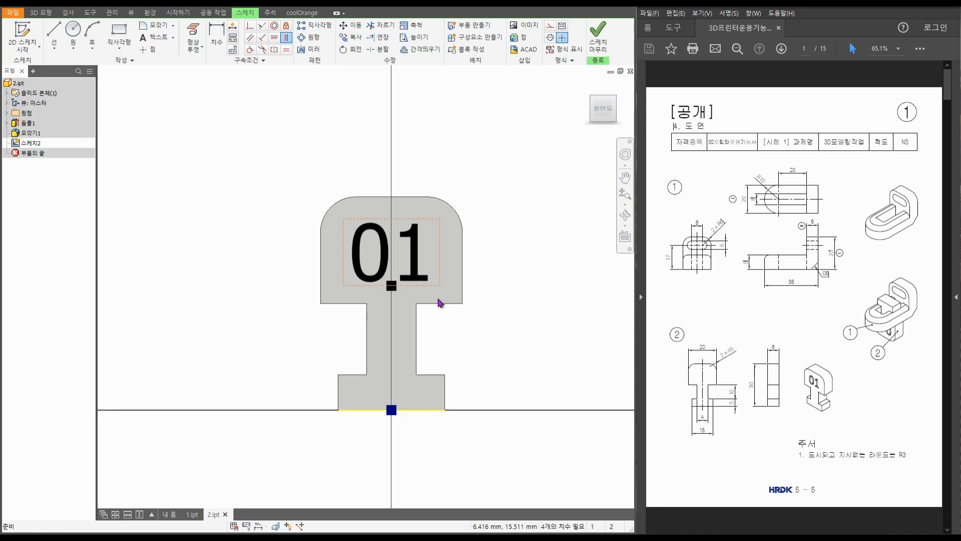
# Step: Finish the sketch and engrave the 01 text 0.8 mm deep into the head with a cut extrusion
pyautogui.moveTo(527, 170); pyautogui.dragTo(530, 300, button='right')
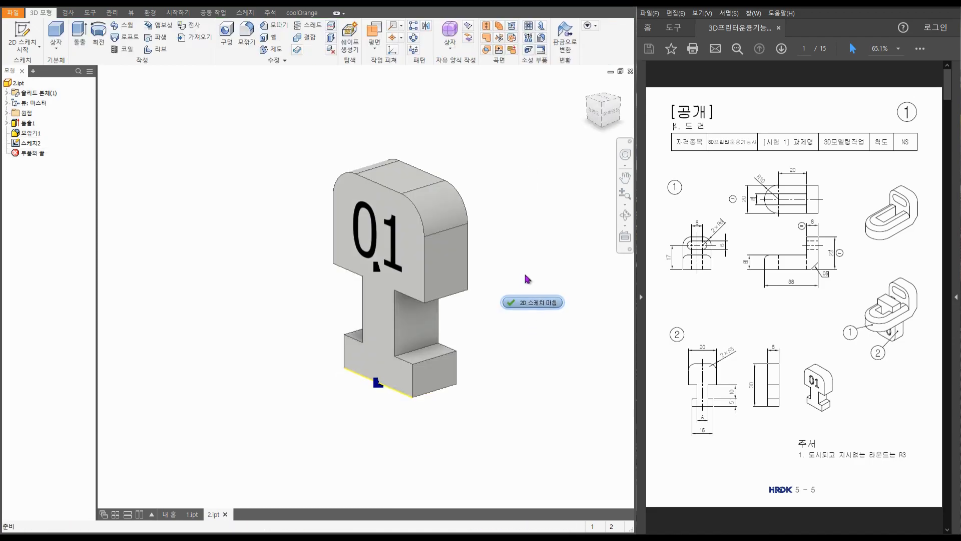
pyautogui.press('e')
pyautogui.click(233, 138)
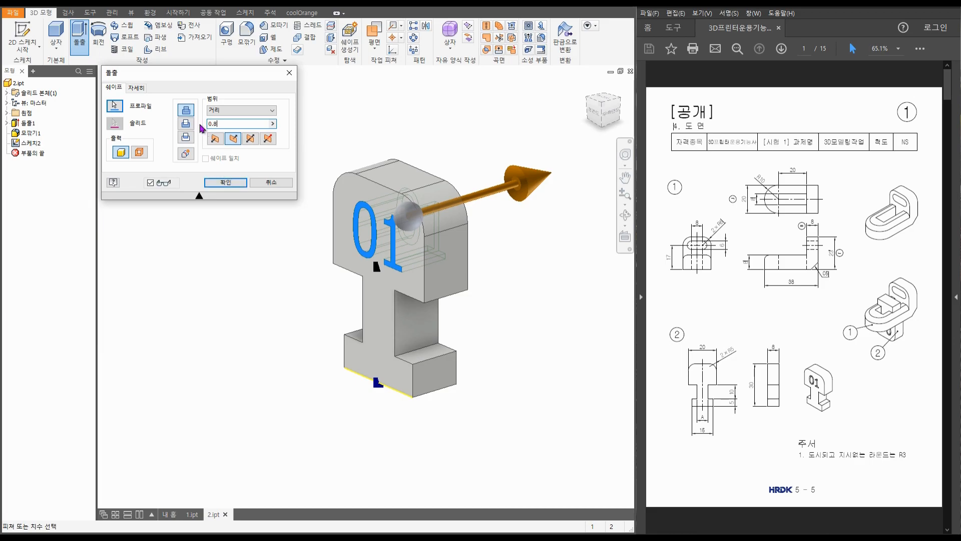
pyautogui.write('0.8')
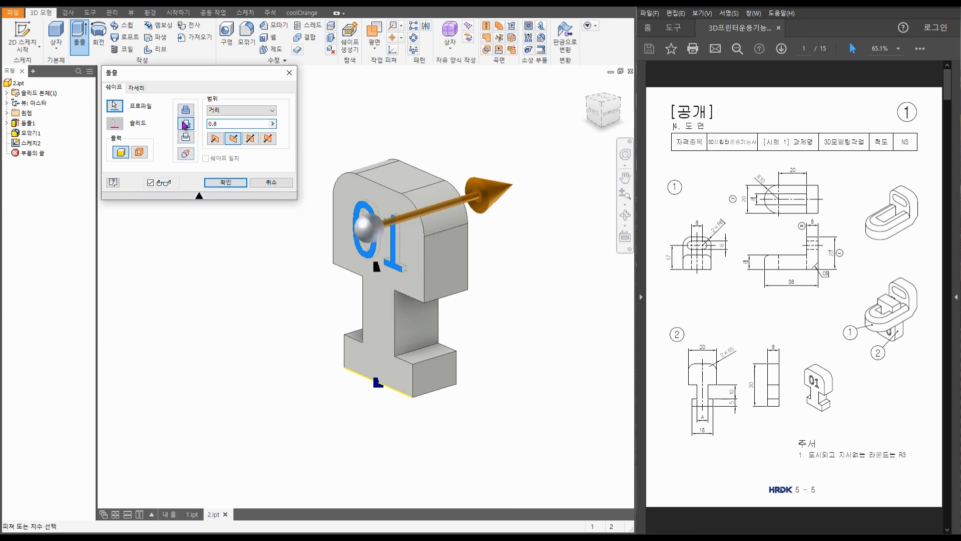
pyautogui.moveTo(491, 193); pyautogui.dragTo(506, 227)
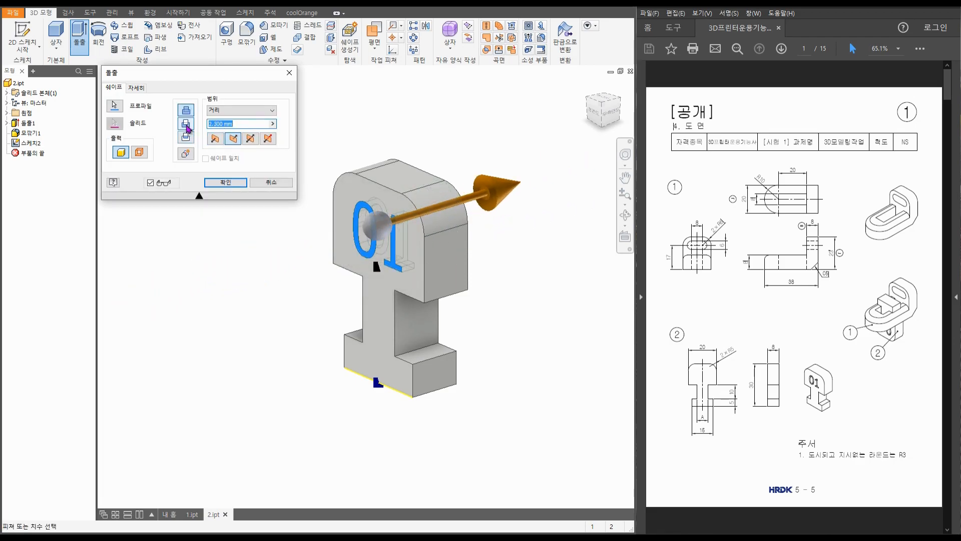
pyautogui.click(187, 129)
pyautogui.write('0')
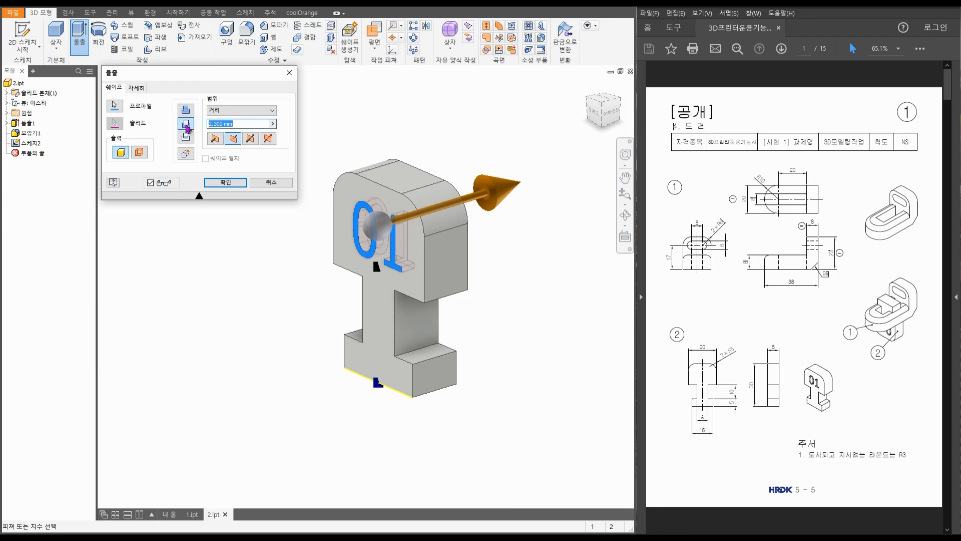
pyautogui.write('.5')
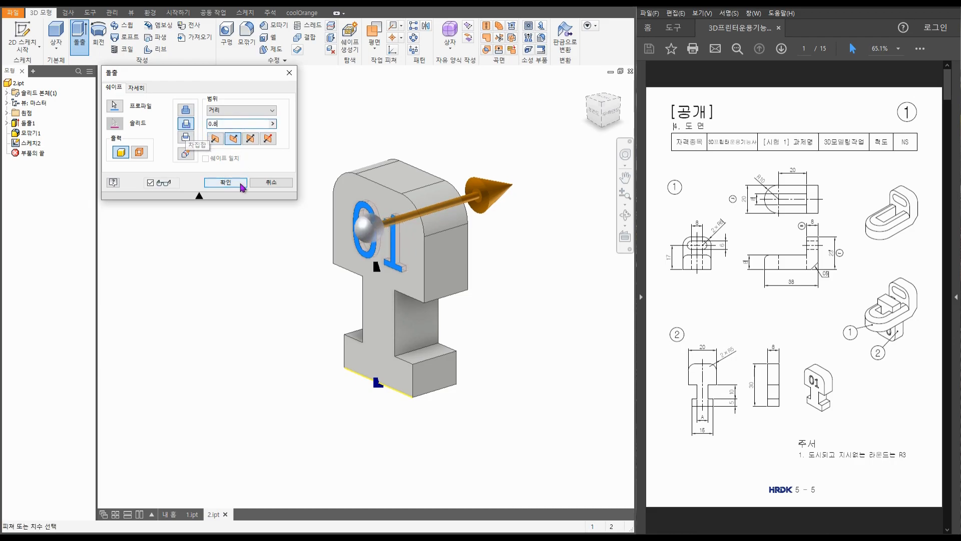
pyautogui.click(243, 185)
pyautogui.keyDown('shift'); pyautogui.moveTo(266, 185); pyautogui.dragTo(289, 207, button='middle'); pyautogui.keyUp('shift')
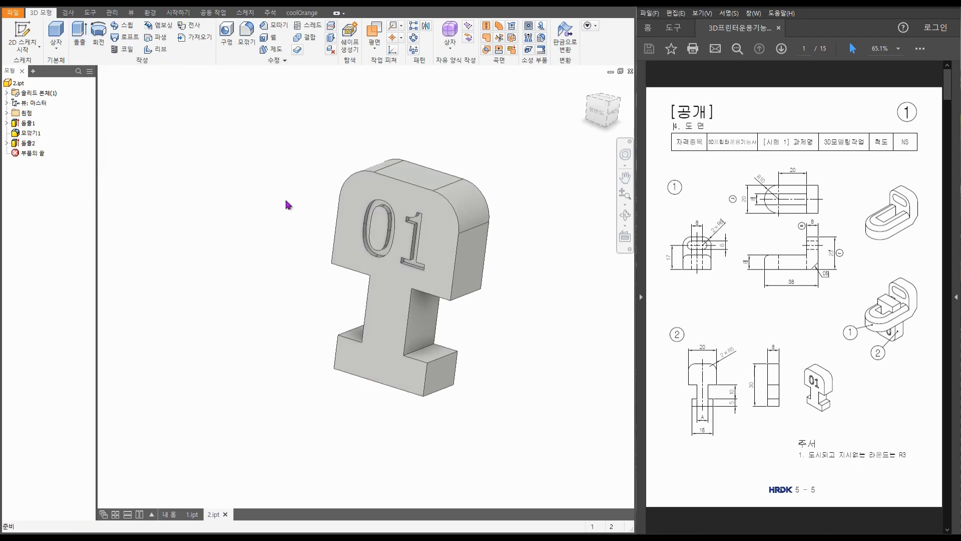
# Step: Create a new assembly file from the Standard.iam template
pyautogui.click(194, 516)
pyautogui.click(218, 516)
pyautogui.click(13, 13)
pyautogui.click(35, 47)
pyautogui.click(443, 247)
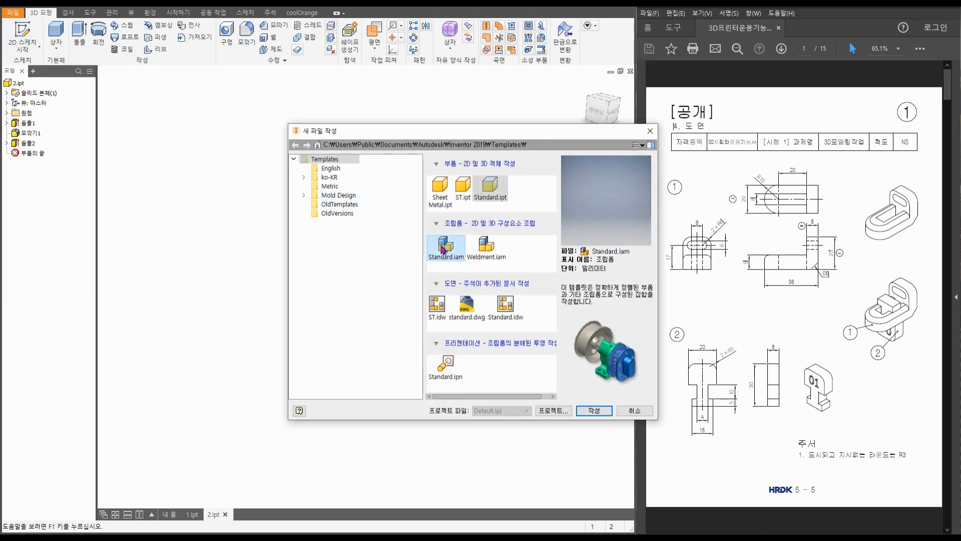
pyautogui.click(634, 411)
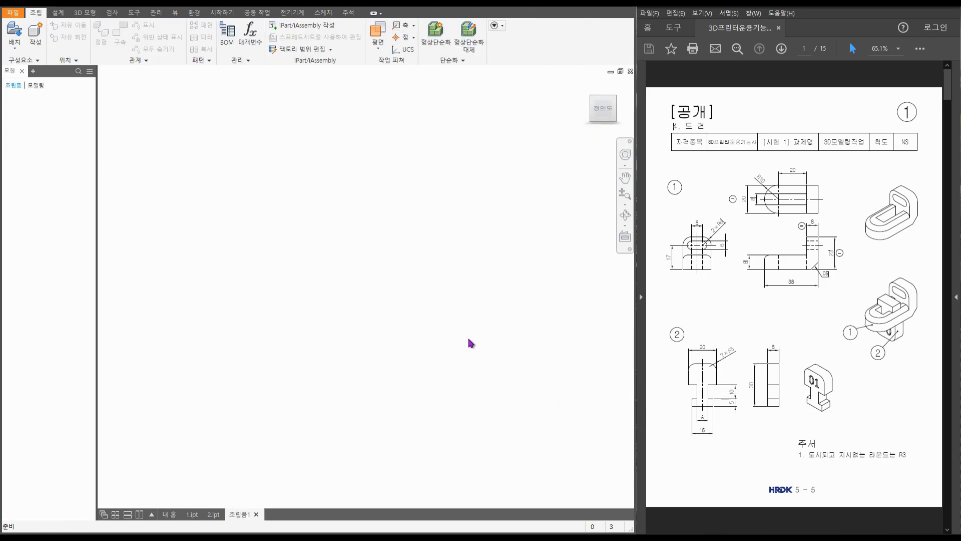
# Step: Save the assembly as 조립품1.iam and place part 1.ipt grounded at the origin
pyautogui.hotkey('ctrl', 's')
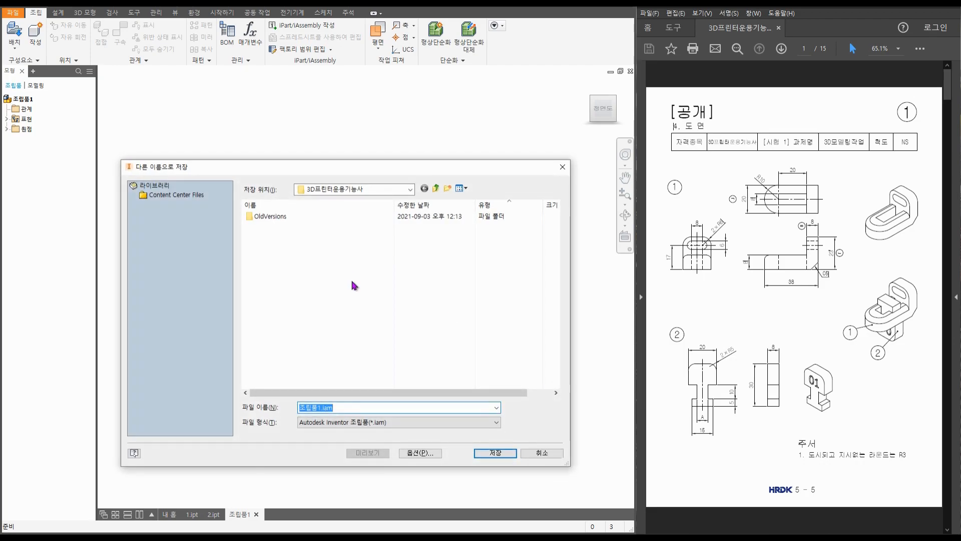
pyautogui.click(485, 452)
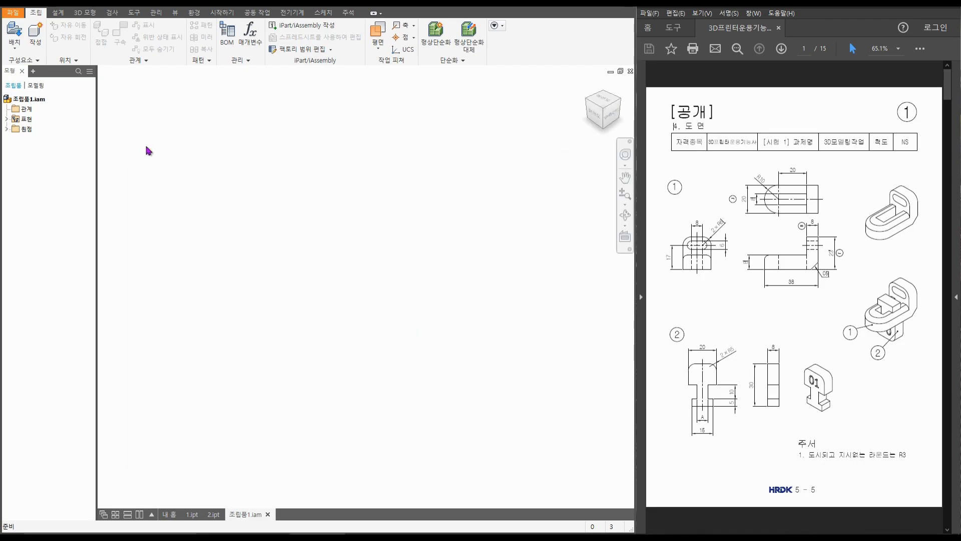
pyautogui.click(14, 34)
pyautogui.click(310, 224)
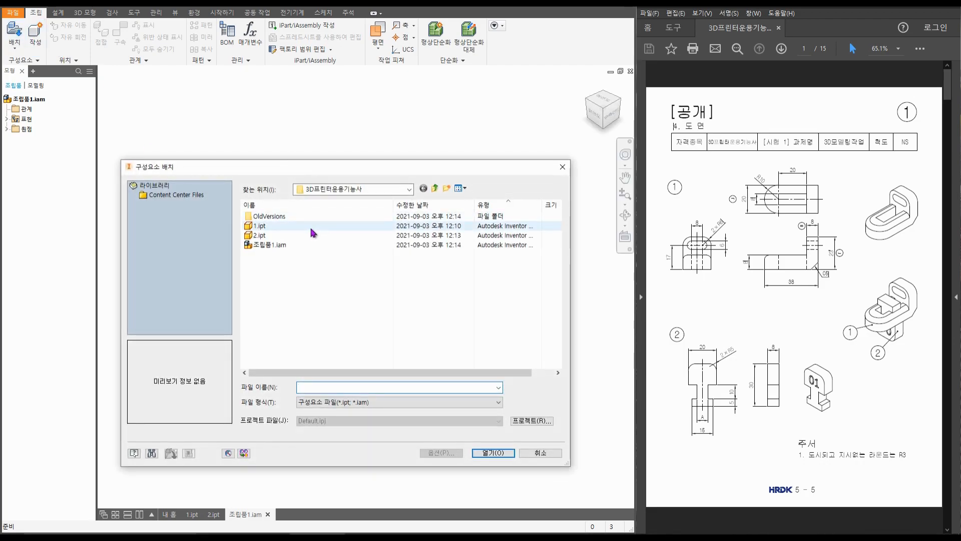
pyautogui.doubleClick(311, 229)
pyautogui.rightClick(291, 192)
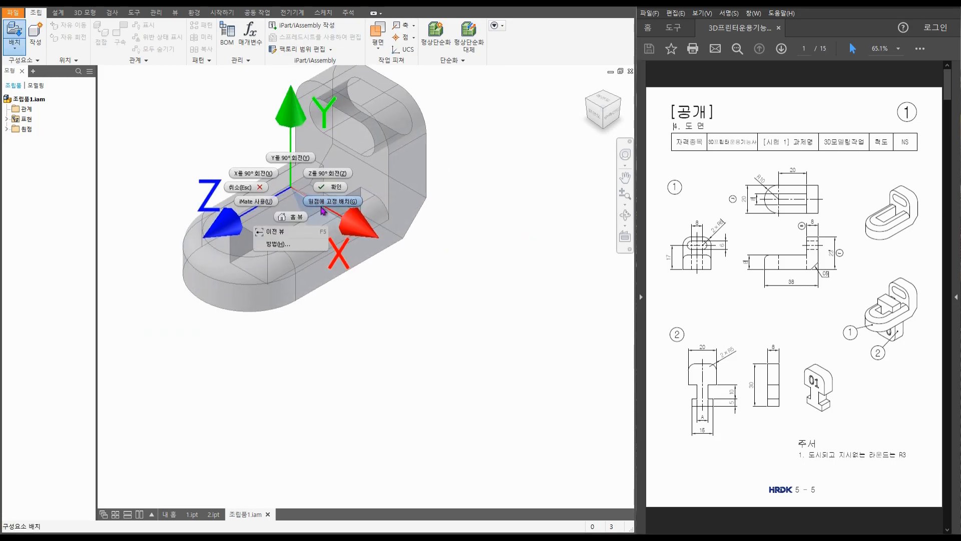
pyautogui.click(322, 207)
pyautogui.press('Escape')
# Step: Place one instance of part 2.ipt beside the slotted base in the assembly
pyautogui.keyDown('shift'); pyautogui.moveTo(478, 203); pyautogui.dragTo(477, 244, button='middle'); pyautogui.keyUp('shift')
pyautogui.press('F6')
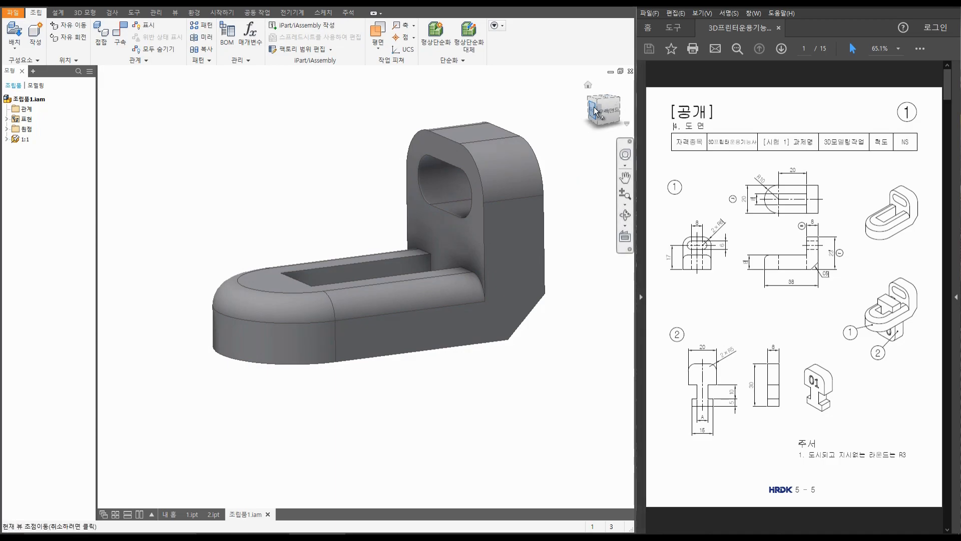
pyautogui.click(596, 111)
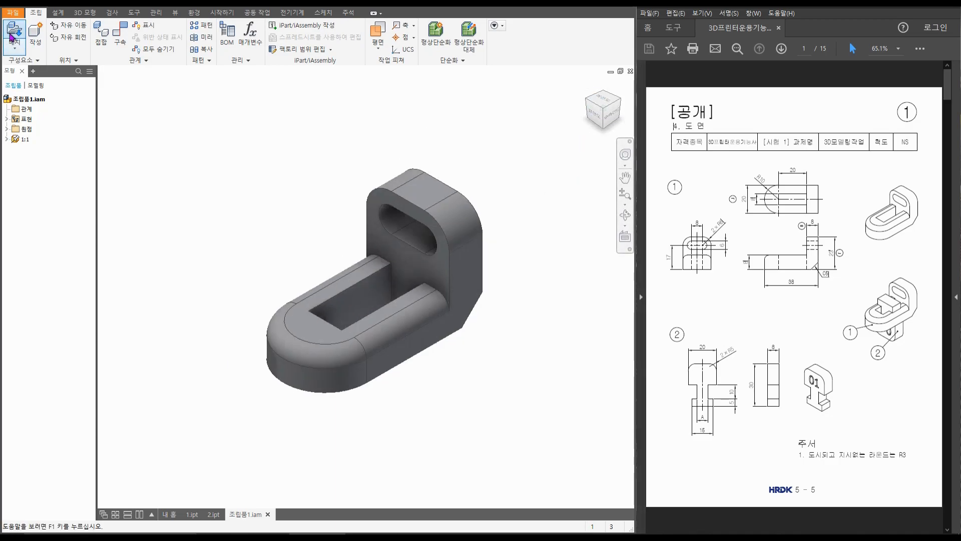
pyautogui.click(14, 36)
pyautogui.click(284, 236)
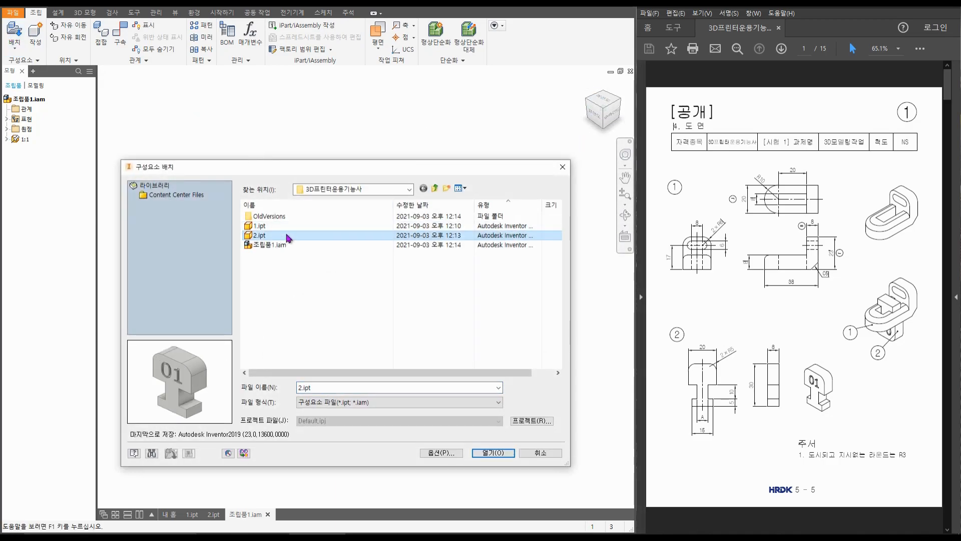
pyautogui.doubleClick(288, 237)
pyautogui.click(258, 211)
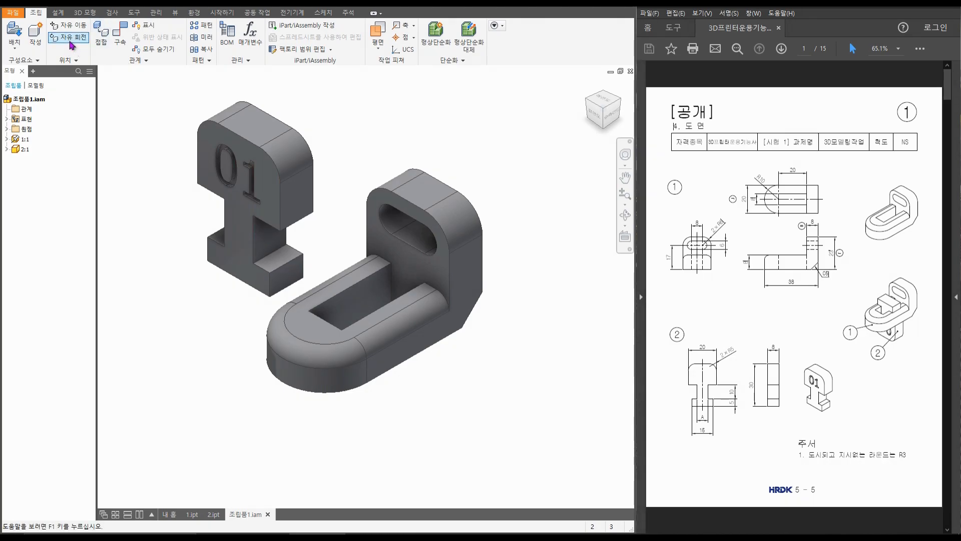
# Step: Free-rotate part 2 upside down so its T-shaped foot points up and the engraved head points down
pyautogui.click(71, 37)
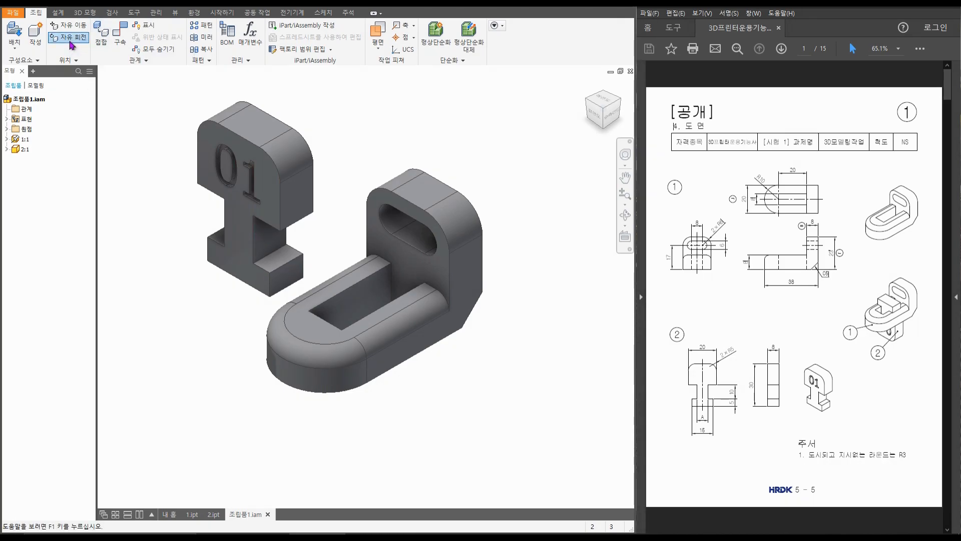
pyautogui.click(282, 189)
pyautogui.moveTo(282, 189); pyautogui.dragTo(378, 188)
pyautogui.press('Escape')
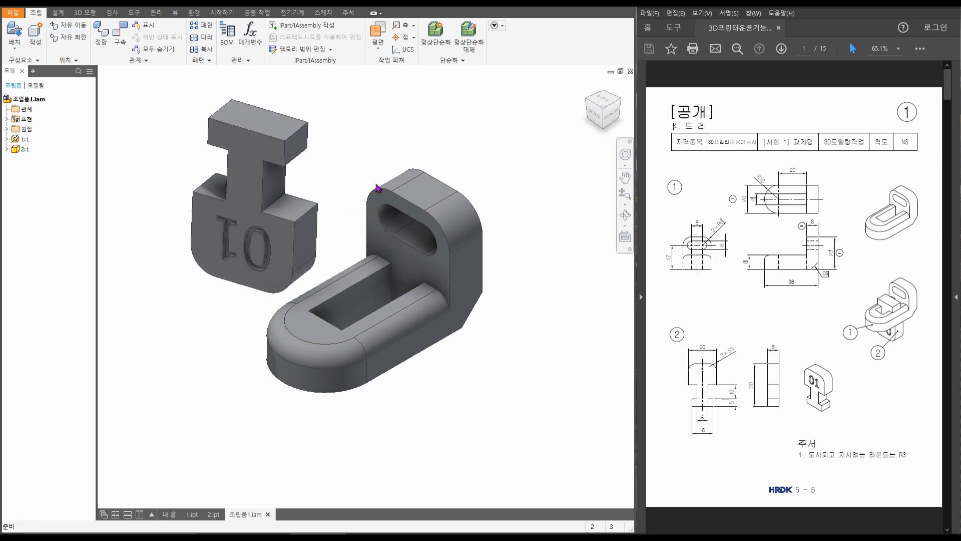
# Step: Mate the side face of part 2's neck to the base's slot side wall with a 0.5 mm offset
pyautogui.click(120, 44)
pyautogui.click(277, 188)
pyautogui.click(389, 296)
pyautogui.click(379, 314)
pyautogui.keyDown('shift'); pyautogui.moveTo(468, 308); pyautogui.dragTo(431, 303, button='middle'); pyautogui.keyUp('shift')
pyautogui.scroll(5, 376, 321)
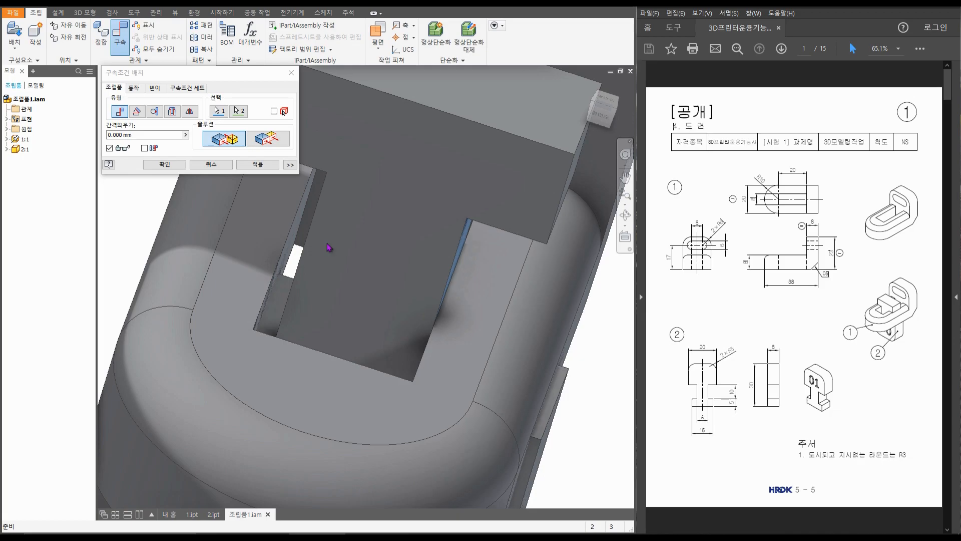
pyautogui.doubleClick(147, 135)
pyautogui.write('0')
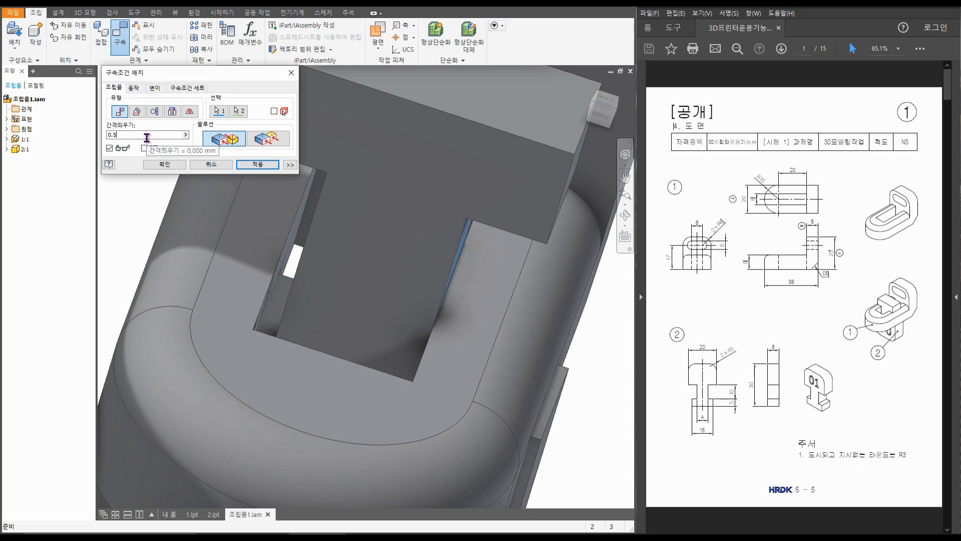
pyautogui.write('.5')
pyautogui.click(258, 164)
# Step: Mate the shoulder face of part 2's T-shaped foot to the base's flat face around the slot with a 1 mm offset
pyautogui.scroll(-5, 408, 278)
pyautogui.keyDown('shift'); pyautogui.moveTo(469, 291); pyautogui.dragTo(486, 251, button='middle'); pyautogui.keyUp('shift')
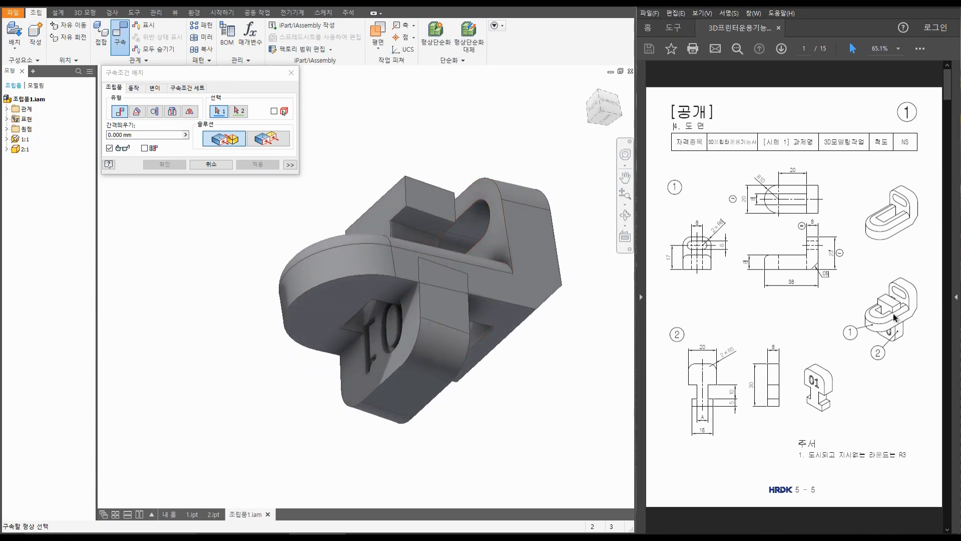
pyautogui.click(415, 220)
pyautogui.keyDown('shift'); pyautogui.moveTo(403, 208); pyautogui.dragTo(389, 303, button='middle'); pyautogui.keyUp('shift')
pyautogui.click(389, 305)
pyautogui.keyDown('shift'); pyautogui.moveTo(497, 326); pyautogui.dragTo(523, 296, button='middle'); pyautogui.keyUp('shift')
pyautogui.scroll(-3, 473, 334)
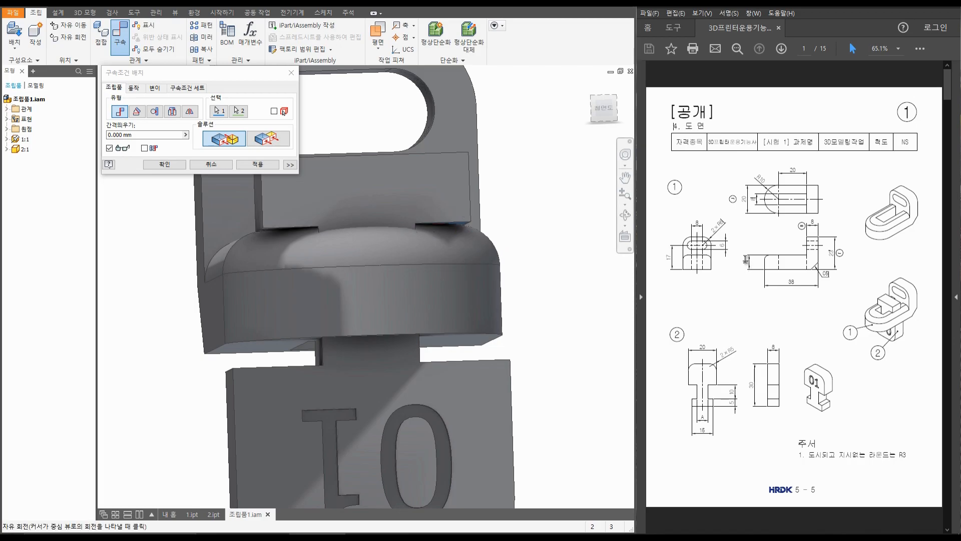
pyautogui.moveTo(746, 258); pyautogui.dragTo(745, 268)
pyautogui.moveTo(732, 388); pyautogui.dragTo(732, 395)
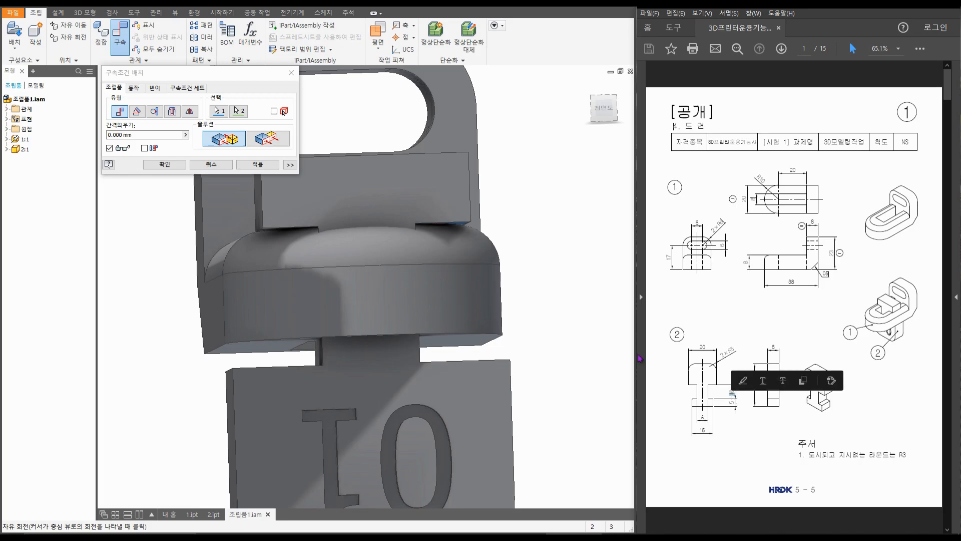
pyautogui.moveTo(142, 135); pyautogui.dragTo(85, 137)
pyautogui.write('1')
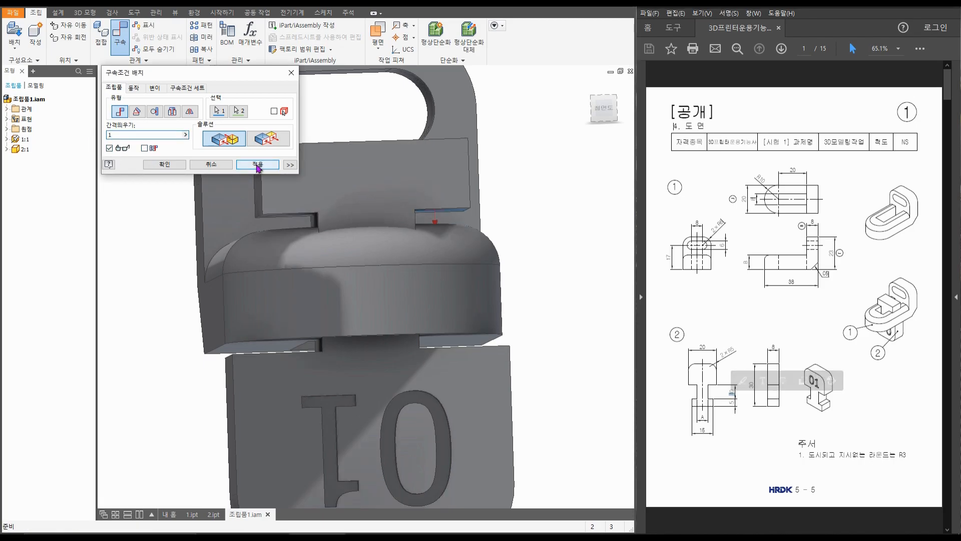
pyautogui.click(258, 168)
# Step: Finish constraining and slide part 2 along the base's slot to check its movement
pyautogui.scroll(-3, 506, 245)
pyautogui.keyDown('shift'); pyautogui.moveTo(506, 245); pyautogui.dragTo(460, 269, button='middle'); pyautogui.keyUp('shift')
pyautogui.press('Escape')
pyautogui.moveTo(368, 236); pyautogui.dragTo(493, 226)
pyautogui.click(541, 287)
pyautogui.keyDown('shift'); pyautogui.moveTo(540, 287); pyautogui.dragTo(532, 327, button='middle'); pyautogui.keyUp('shift')
pyautogui.click(557, 323)
pyautogui.moveTo(436, 239); pyautogui.dragTo(411, 260)
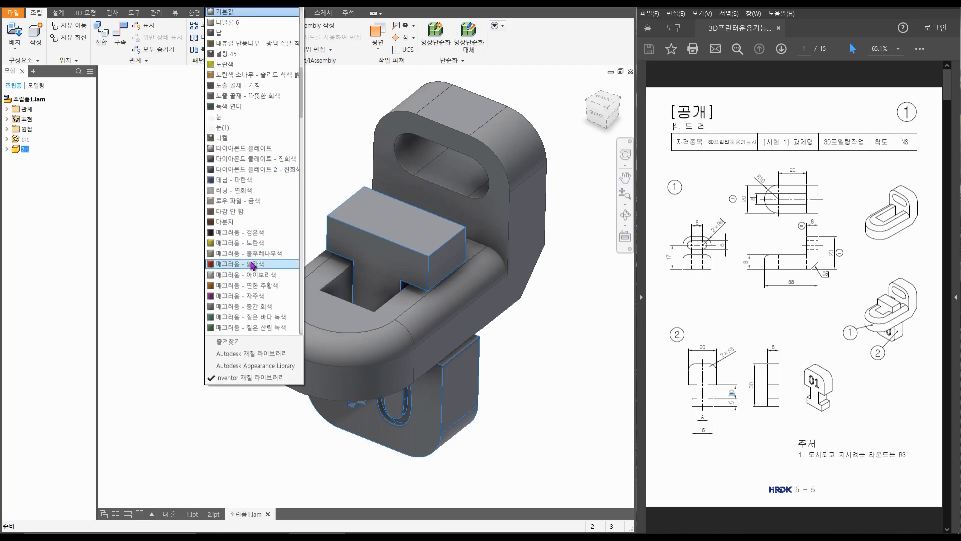
# Step: Apply the 매끄러움 - 빨간색 appearance to part 2 and a blue appearance to the slotted base
pyautogui.click(253, 265)
pyautogui.click(220, 3)
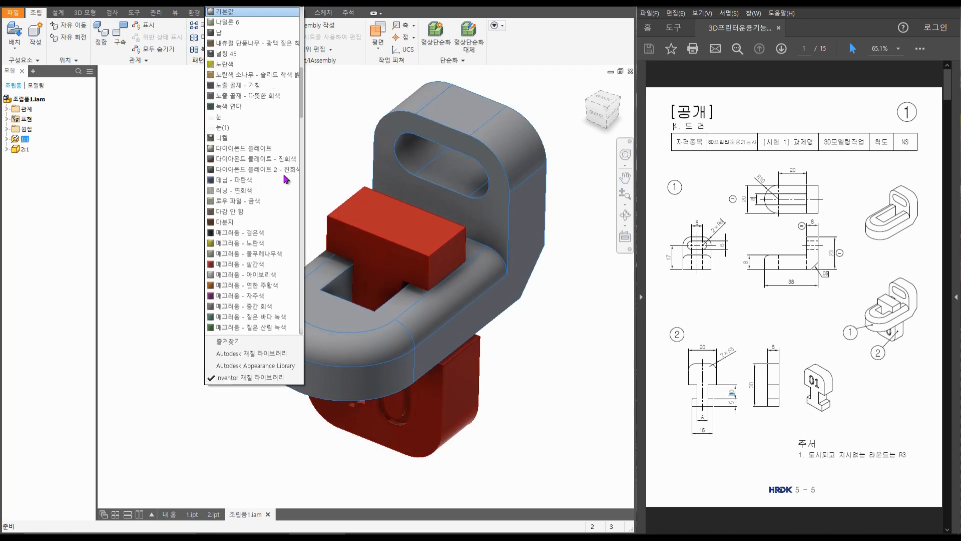
pyautogui.scroll(-4, 273, 206)
pyautogui.scroll(-6, 272, 210)
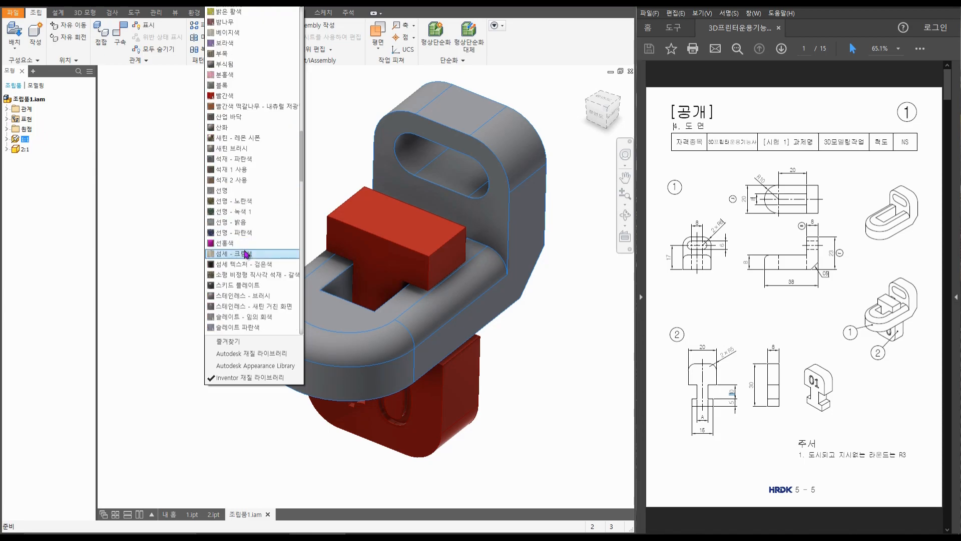
pyautogui.click(238, 211)
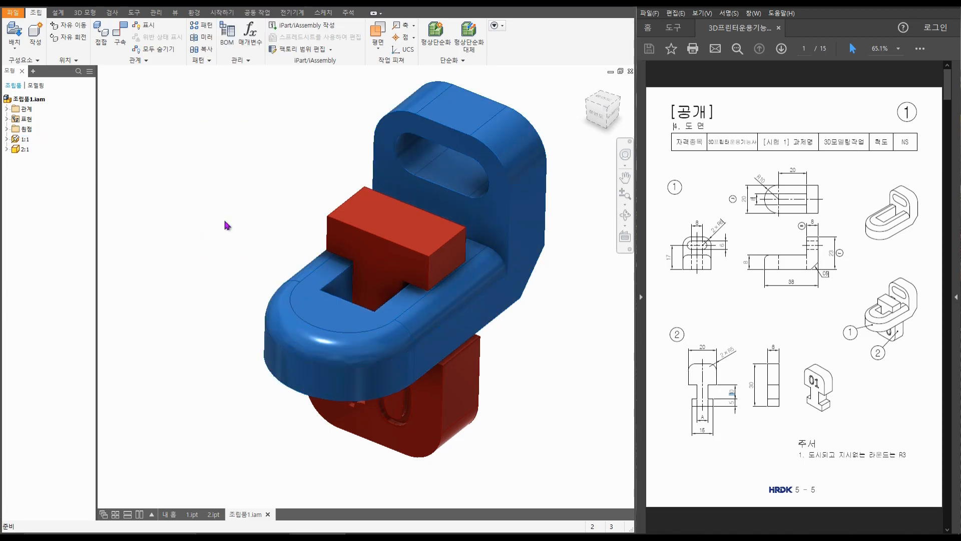
# Step: Mate part 2's face to the facing upright wall of the base with a 6 mm offset
pyautogui.keyDown('shift'); pyautogui.moveTo(255, 194); pyautogui.dragTo(246, 174, button='middle'); pyautogui.keyUp('shift')
pyautogui.press('F6')
pyautogui.moveTo(369, 248)
pyautogui.mouseDown()
pyautogui.moveTo(405, 237)
pyautogui.moveTo(374, 254)
pyautogui.mouseUp()
pyautogui.click(261, 155)
pyautogui.press('c')
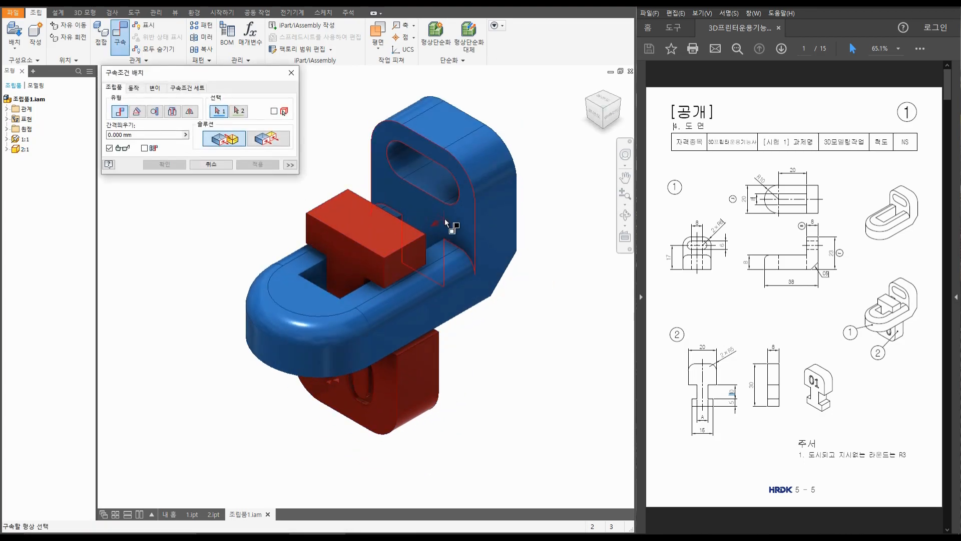
pyautogui.keyDown('shift'); pyautogui.moveTo(452, 228); pyautogui.dragTo(268, 203, button='middle'); pyautogui.keyUp('shift')
pyautogui.click(122, 135)
pyautogui.write('6')
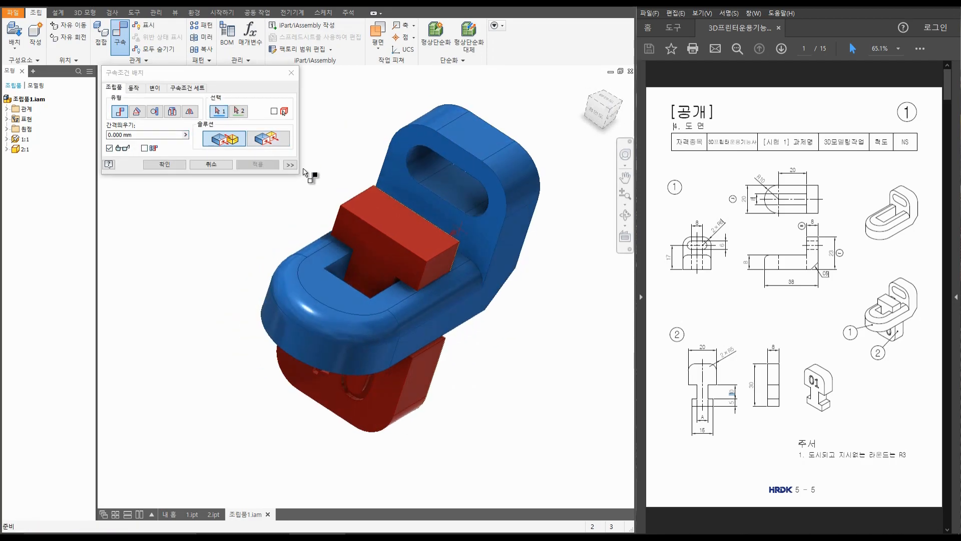
pyautogui.click(264, 167)
pyautogui.press('Escape')
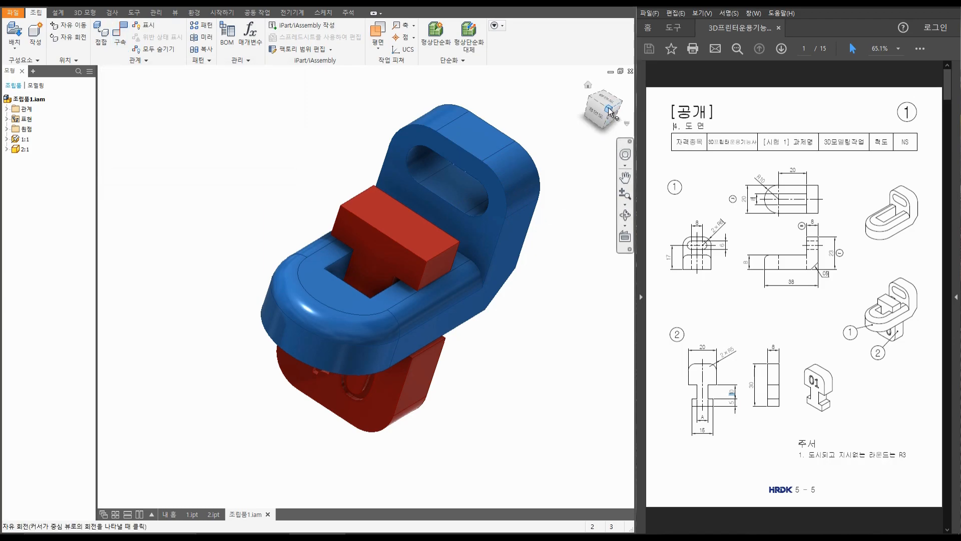
# Step: Examine the finished assembly from several sides and return to the isometric home view
pyautogui.click(610, 111)
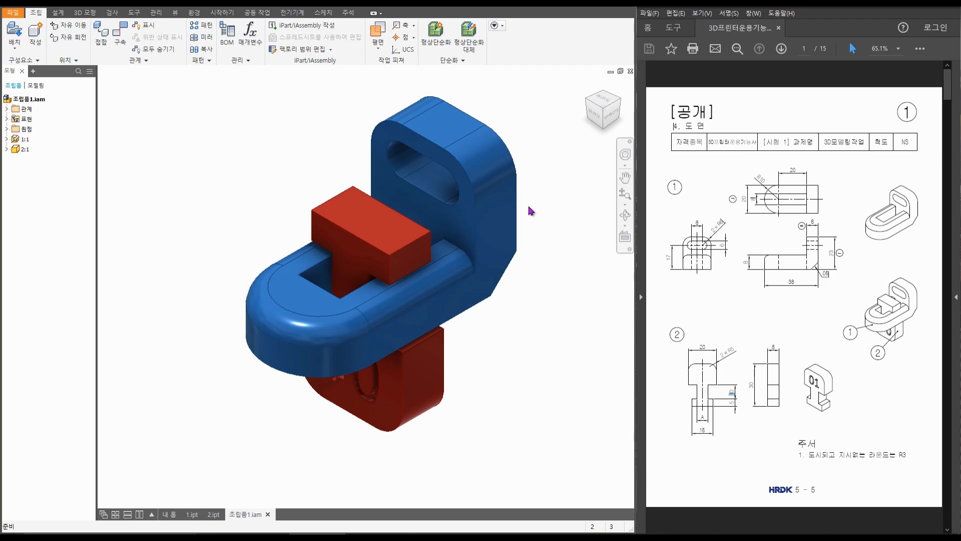
pyautogui.click(625, 214)
pyautogui.moveTo(598, 215); pyautogui.dragTo(267, 223)
pyautogui.keyDown('shift'); pyautogui.moveTo(267, 223); pyautogui.dragTo(253, 226, button='middle'); pyautogui.keyUp('shift')
pyautogui.click(606, 107)
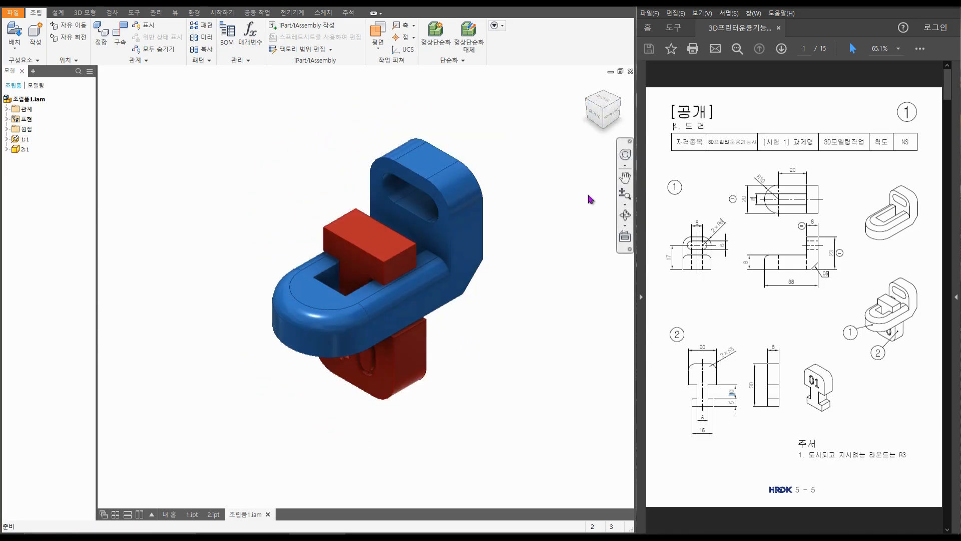
pyautogui.middleClick(590, 199)
pyautogui.middleClick(591, 199)
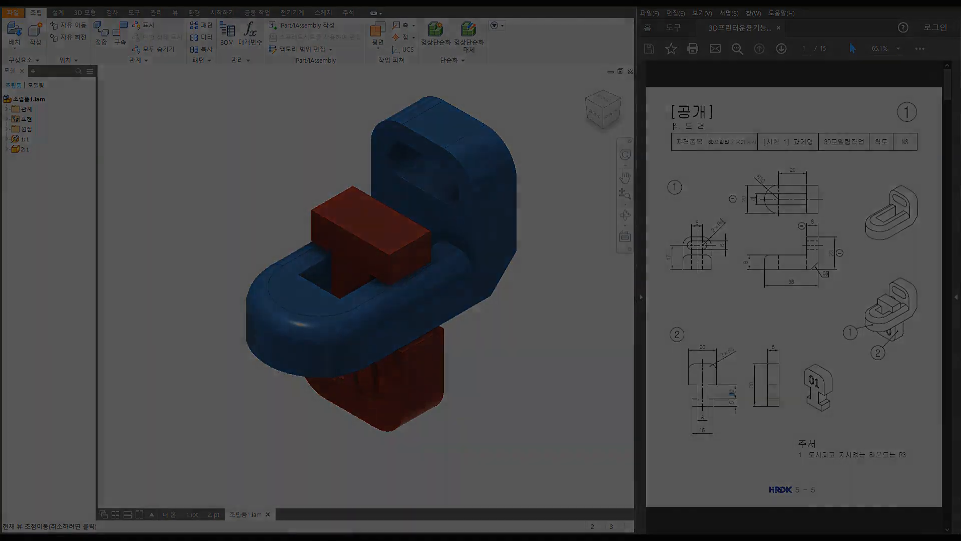